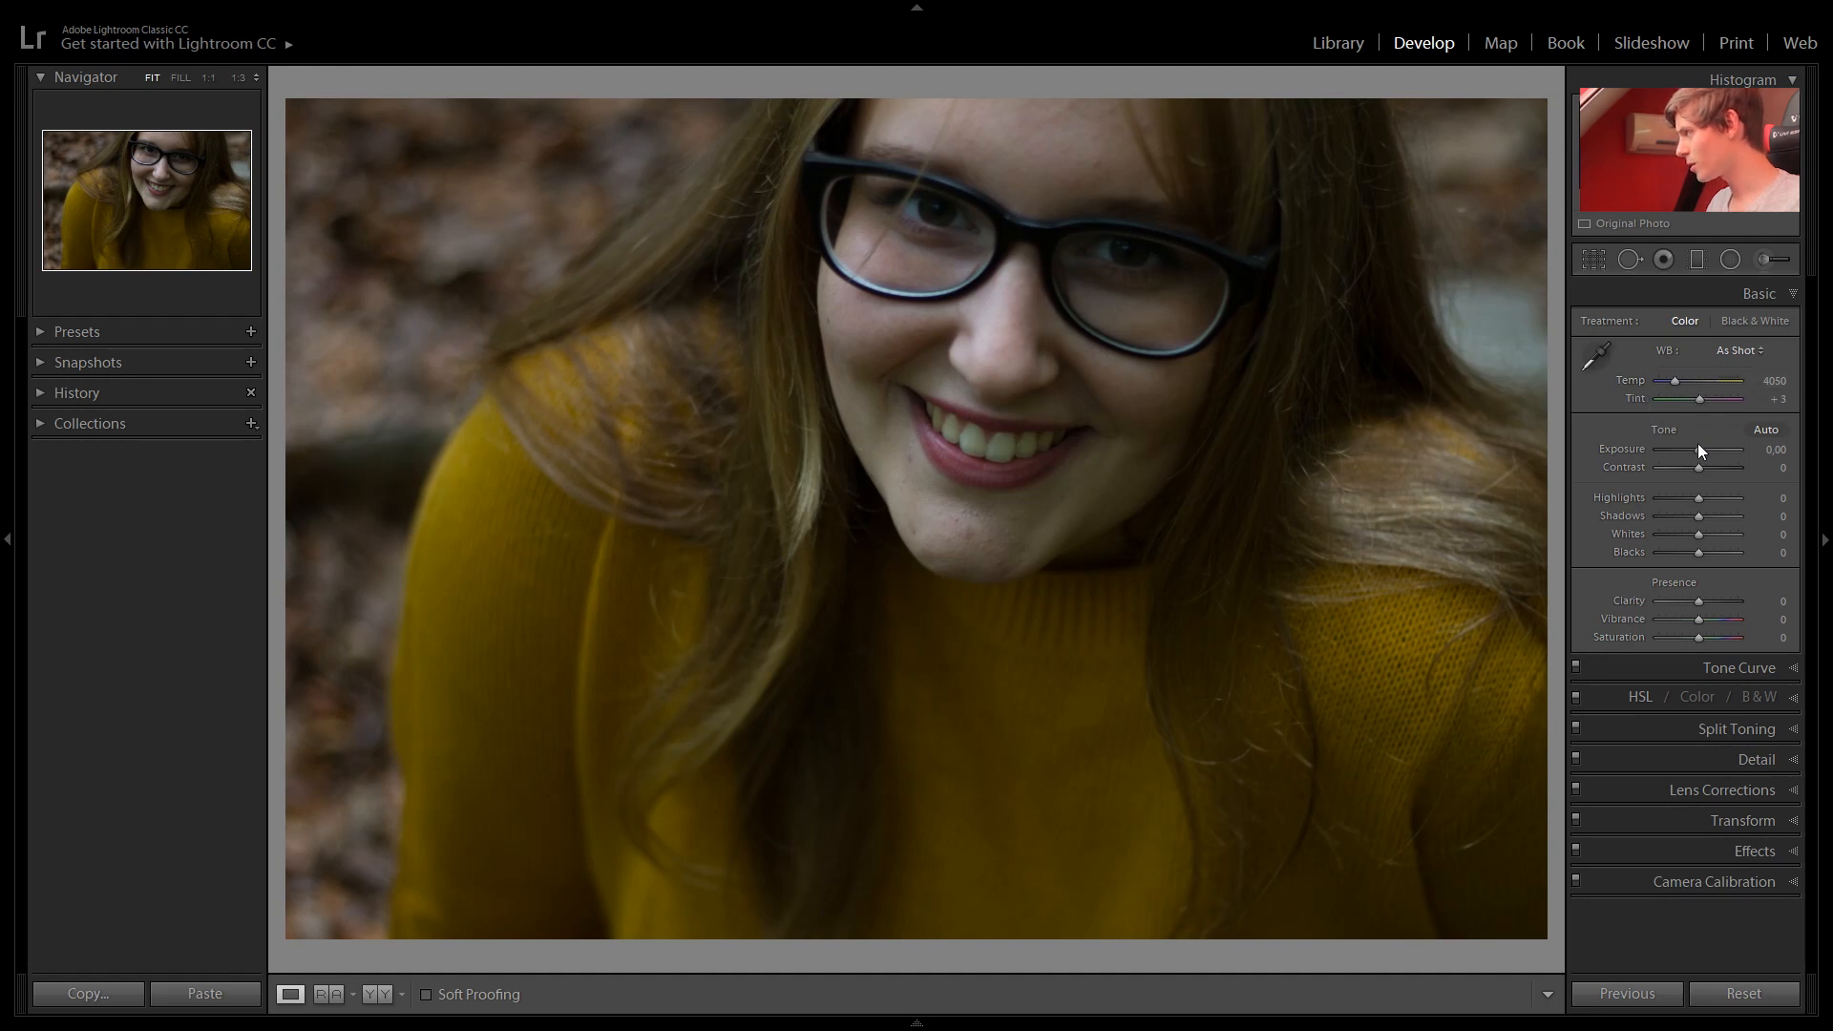
Set Exposure to +1.07, Contrast to −24, Highlights to −74, Shadows to +62, Blacks to −10 and Clarity to −38
{"action": "left_click_drag", "start_coordinate": [1699, 450], "coordinate": [1707, 450]}
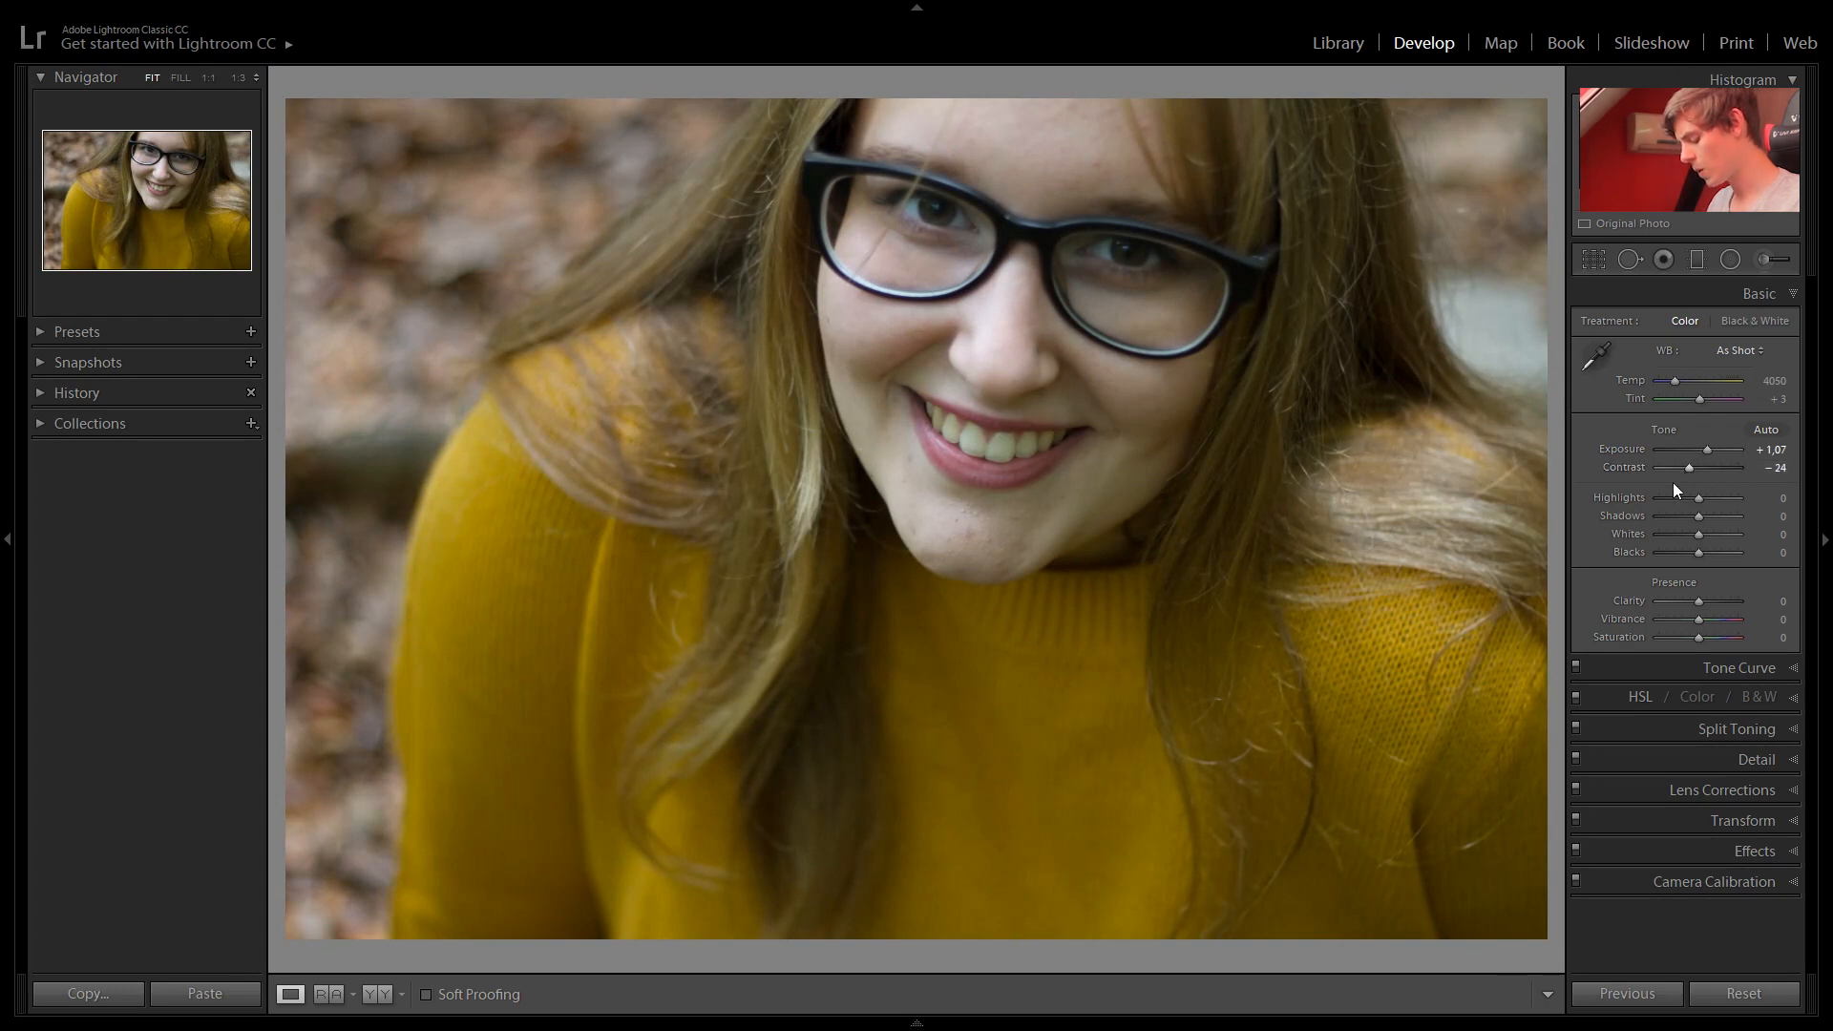
{"action": "left_click_drag", "start_coordinate": [1697, 498], "coordinate": [1670, 500]}
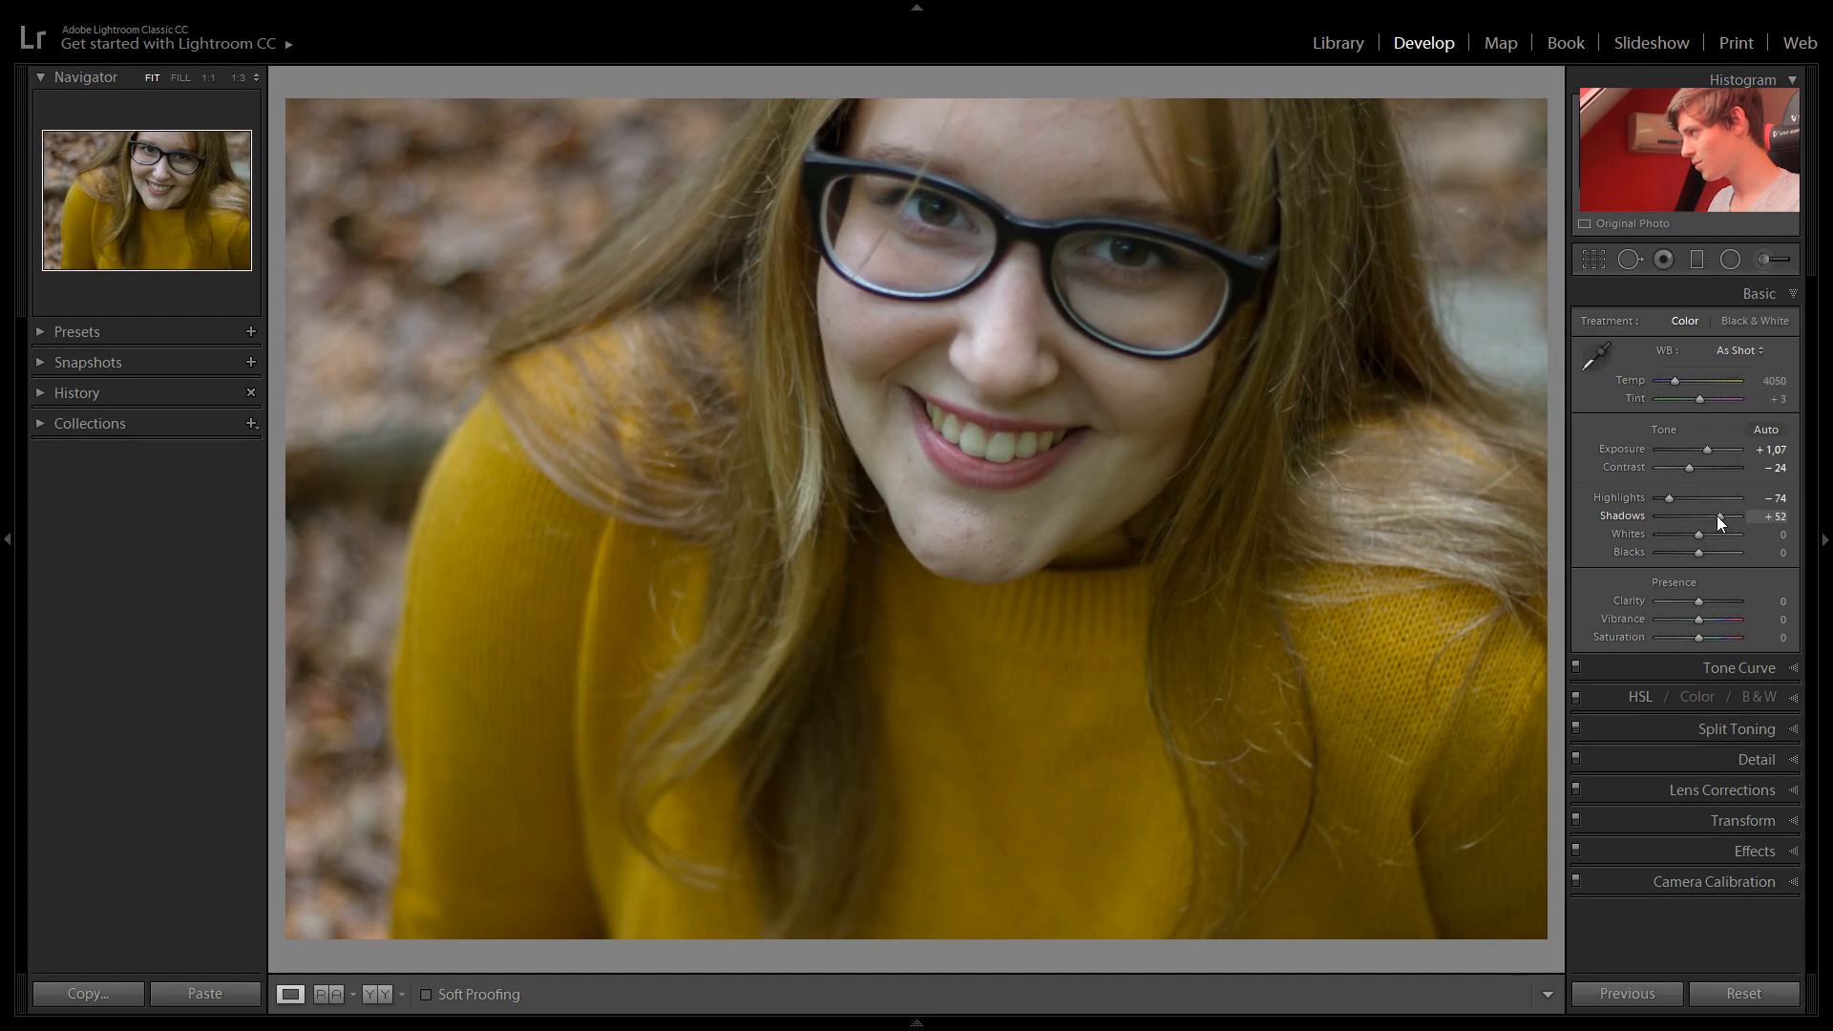
{"action": "left_click_drag", "start_coordinate": [1718, 516], "coordinate": [1724, 515]}
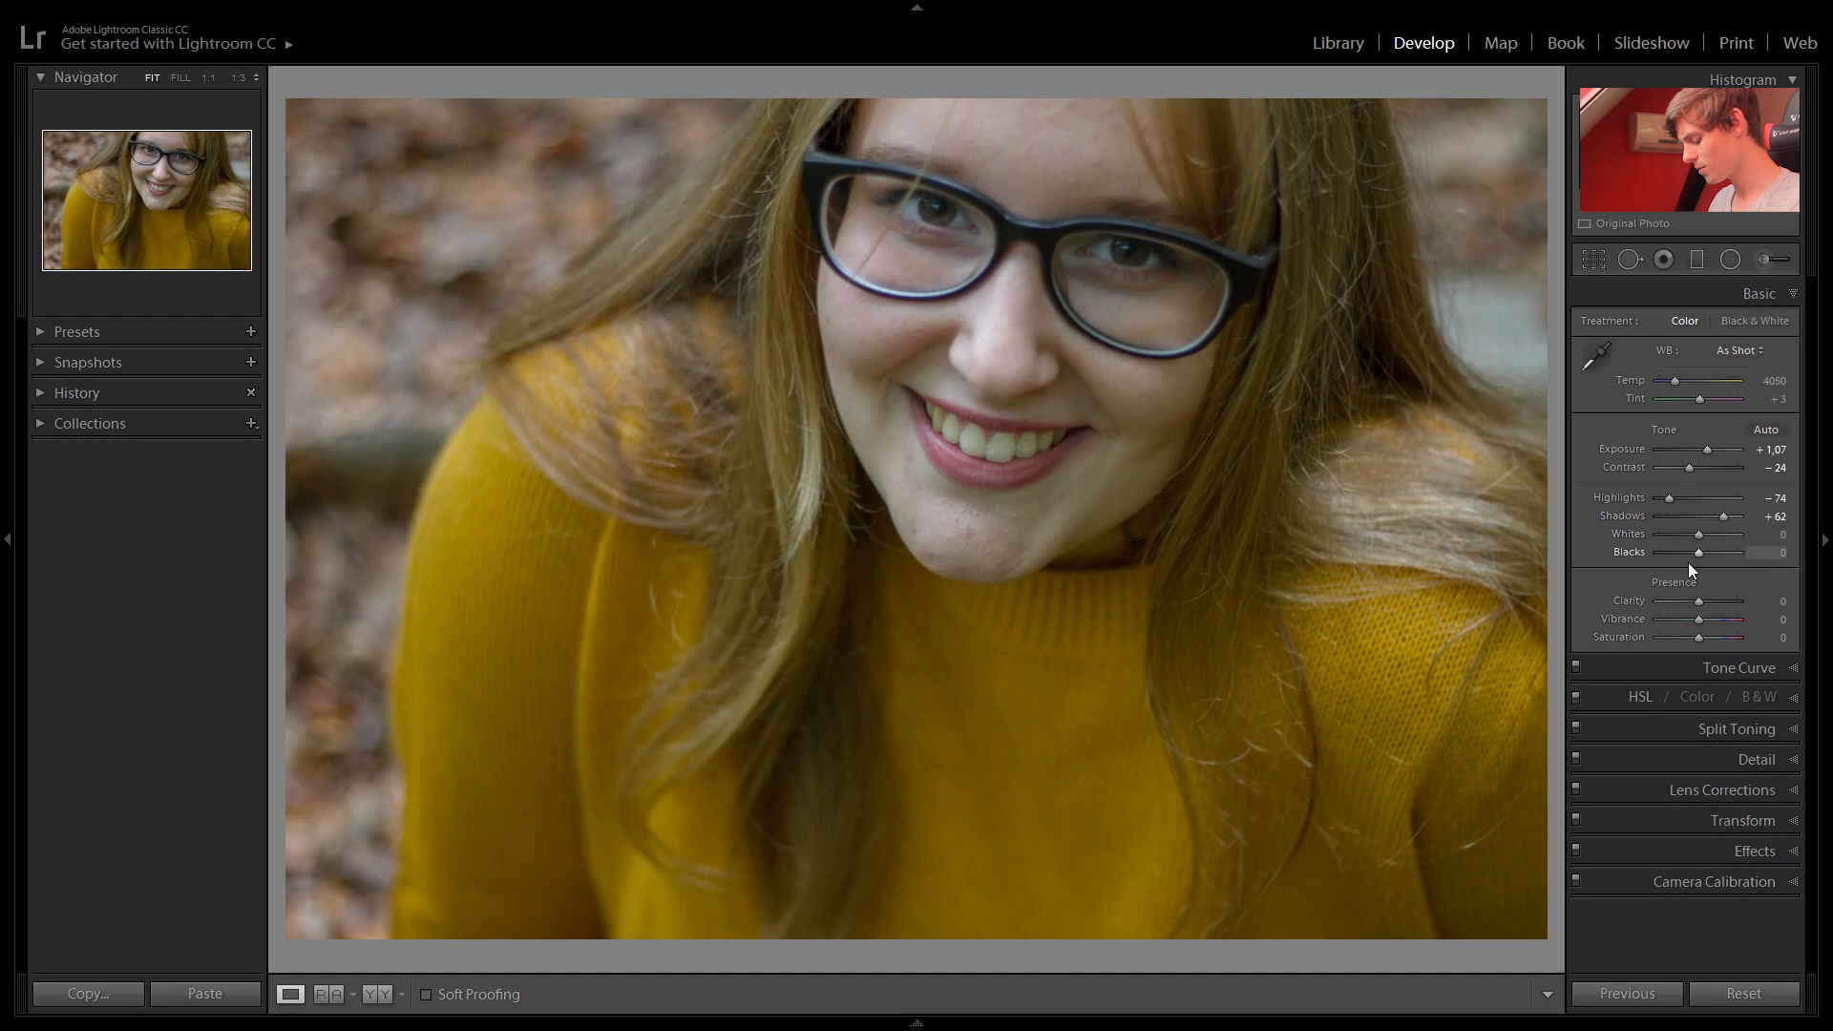
{"action": "left_click_drag", "start_coordinate": [1699, 553], "coordinate": [1695, 554]}
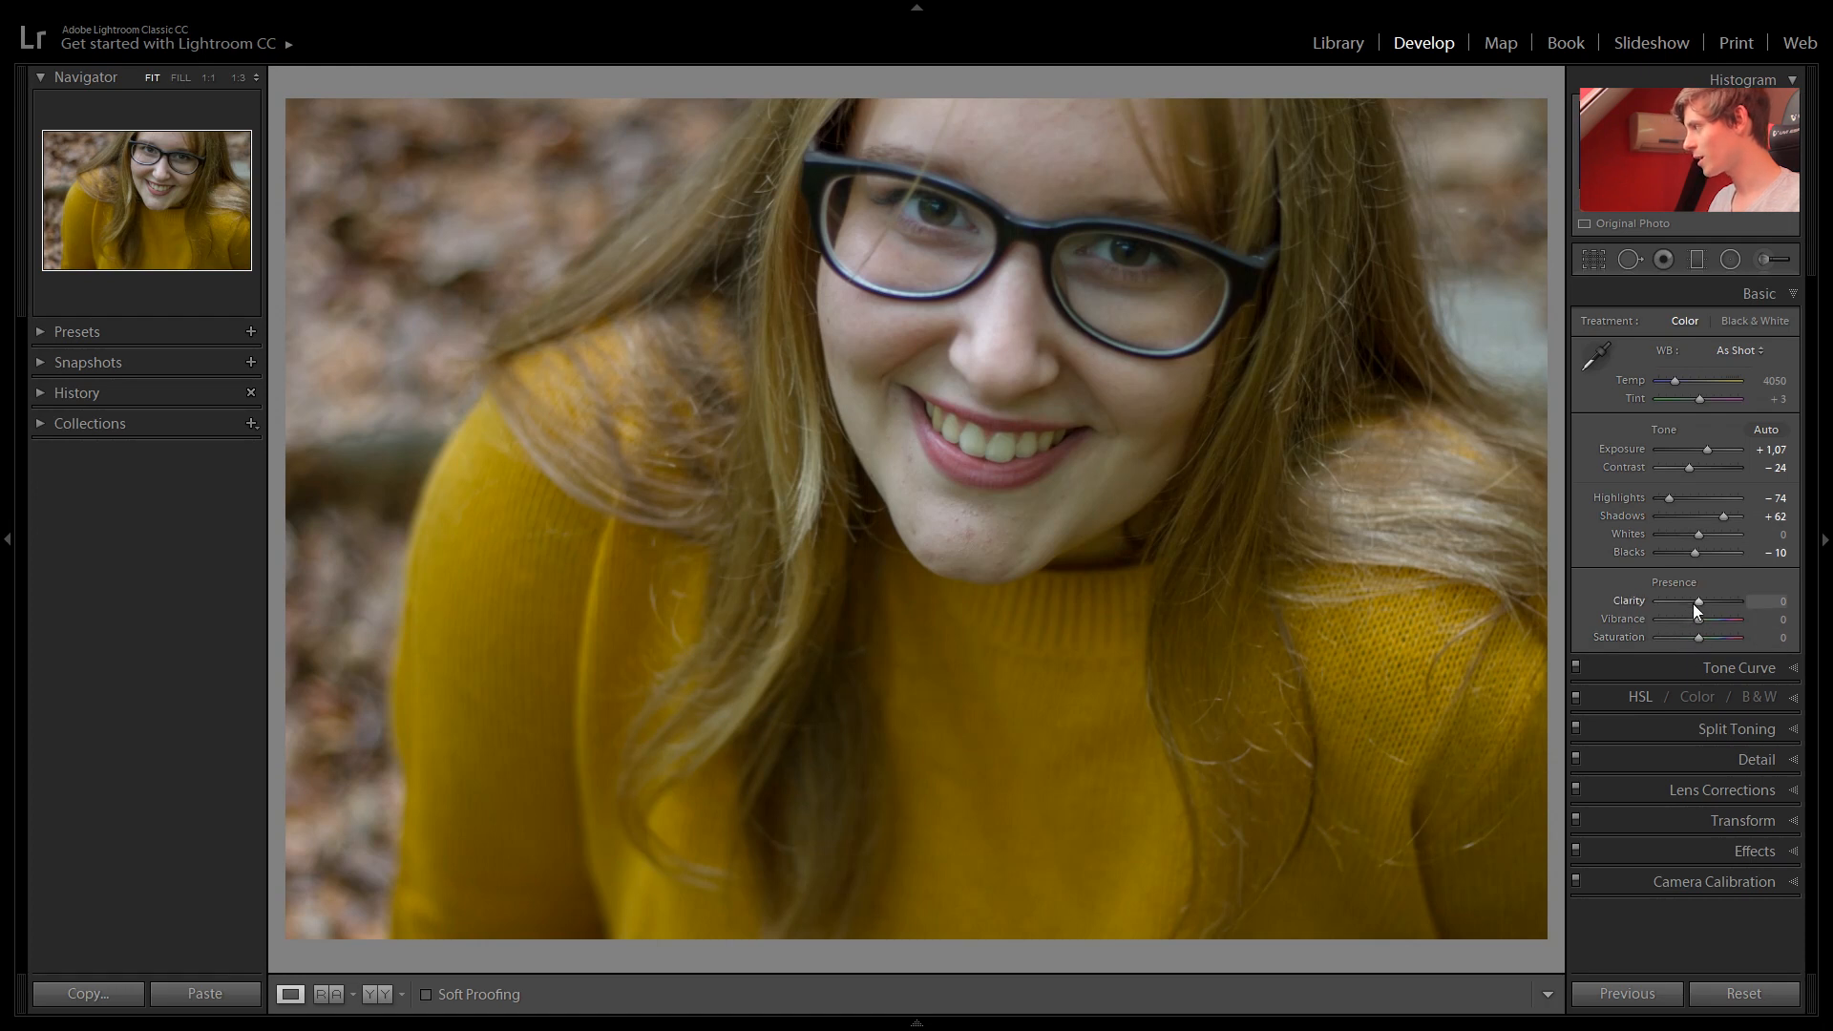
{"action": "left_click_drag", "start_coordinate": [1691, 603], "coordinate": [1687, 603]}
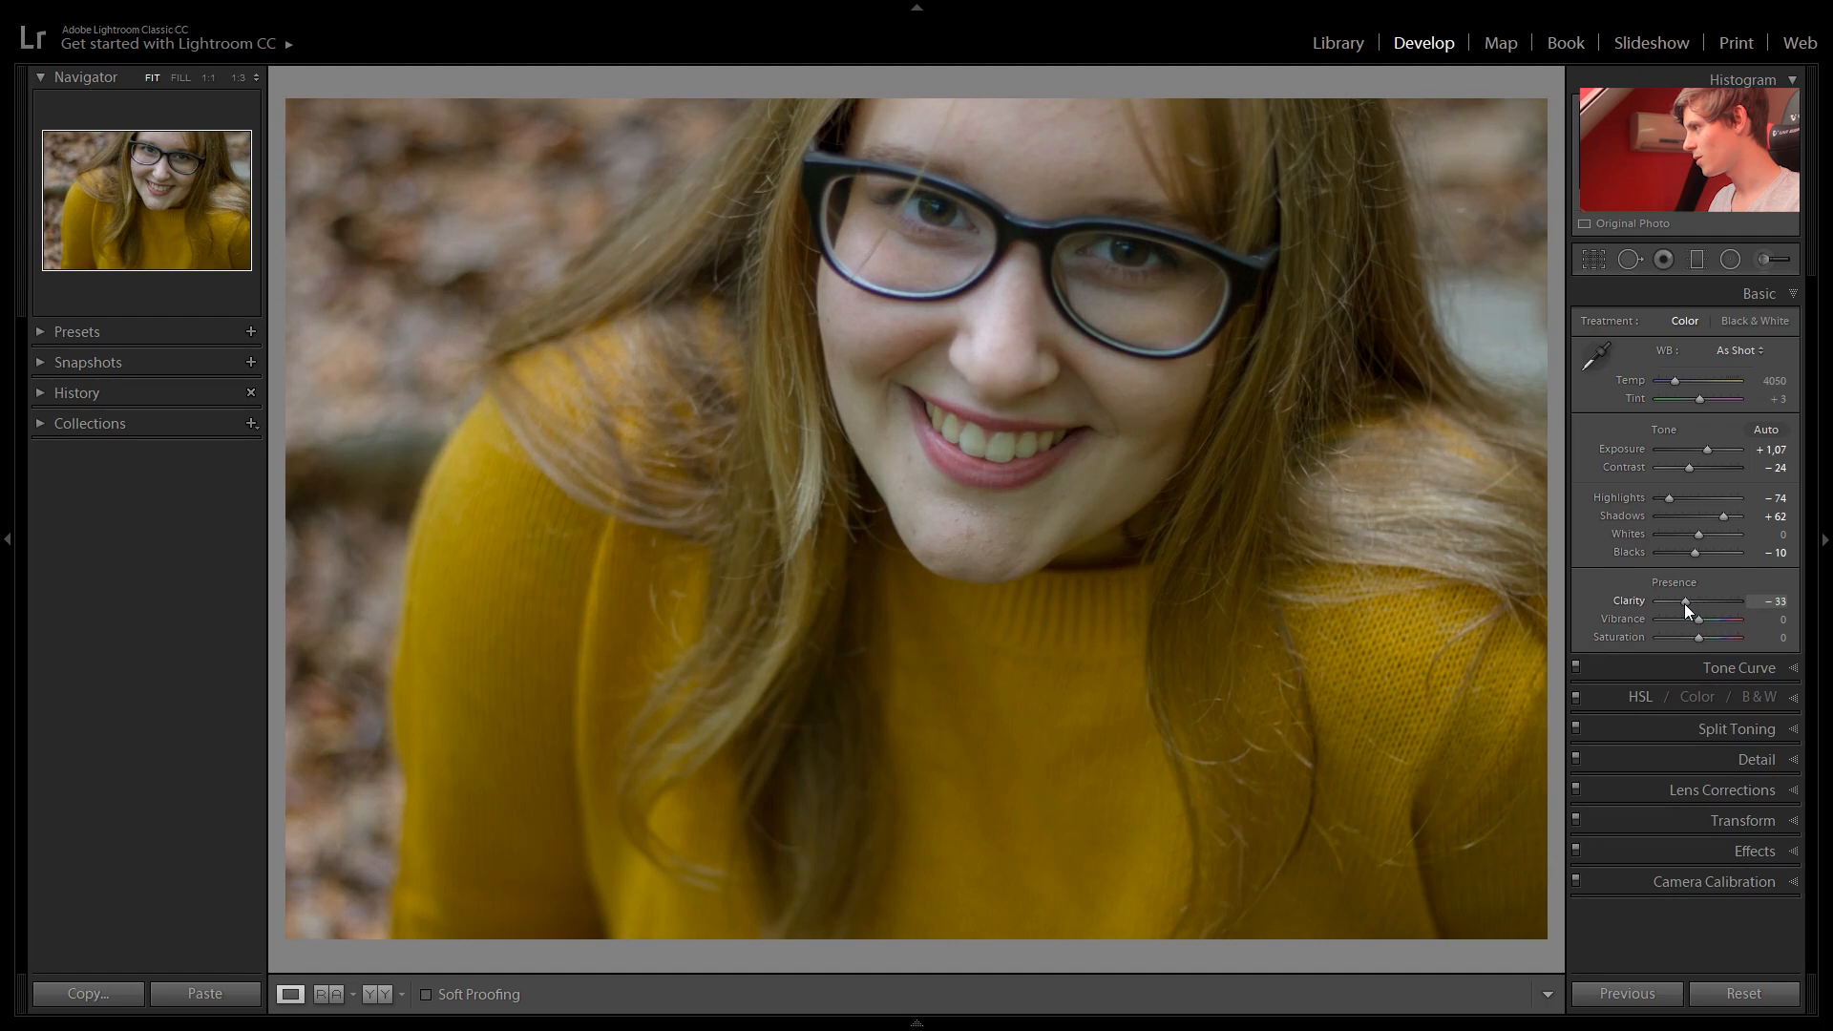
{"action": "mouse_move", "coordinate": [1682, 603]}
{"action": "left_mouse_down"}
{"action": "mouse_move", "coordinate": [1738, 607]}
{"action": "mouse_move", "coordinate": [1688, 608]}
{"action": "left_mouse_up"}
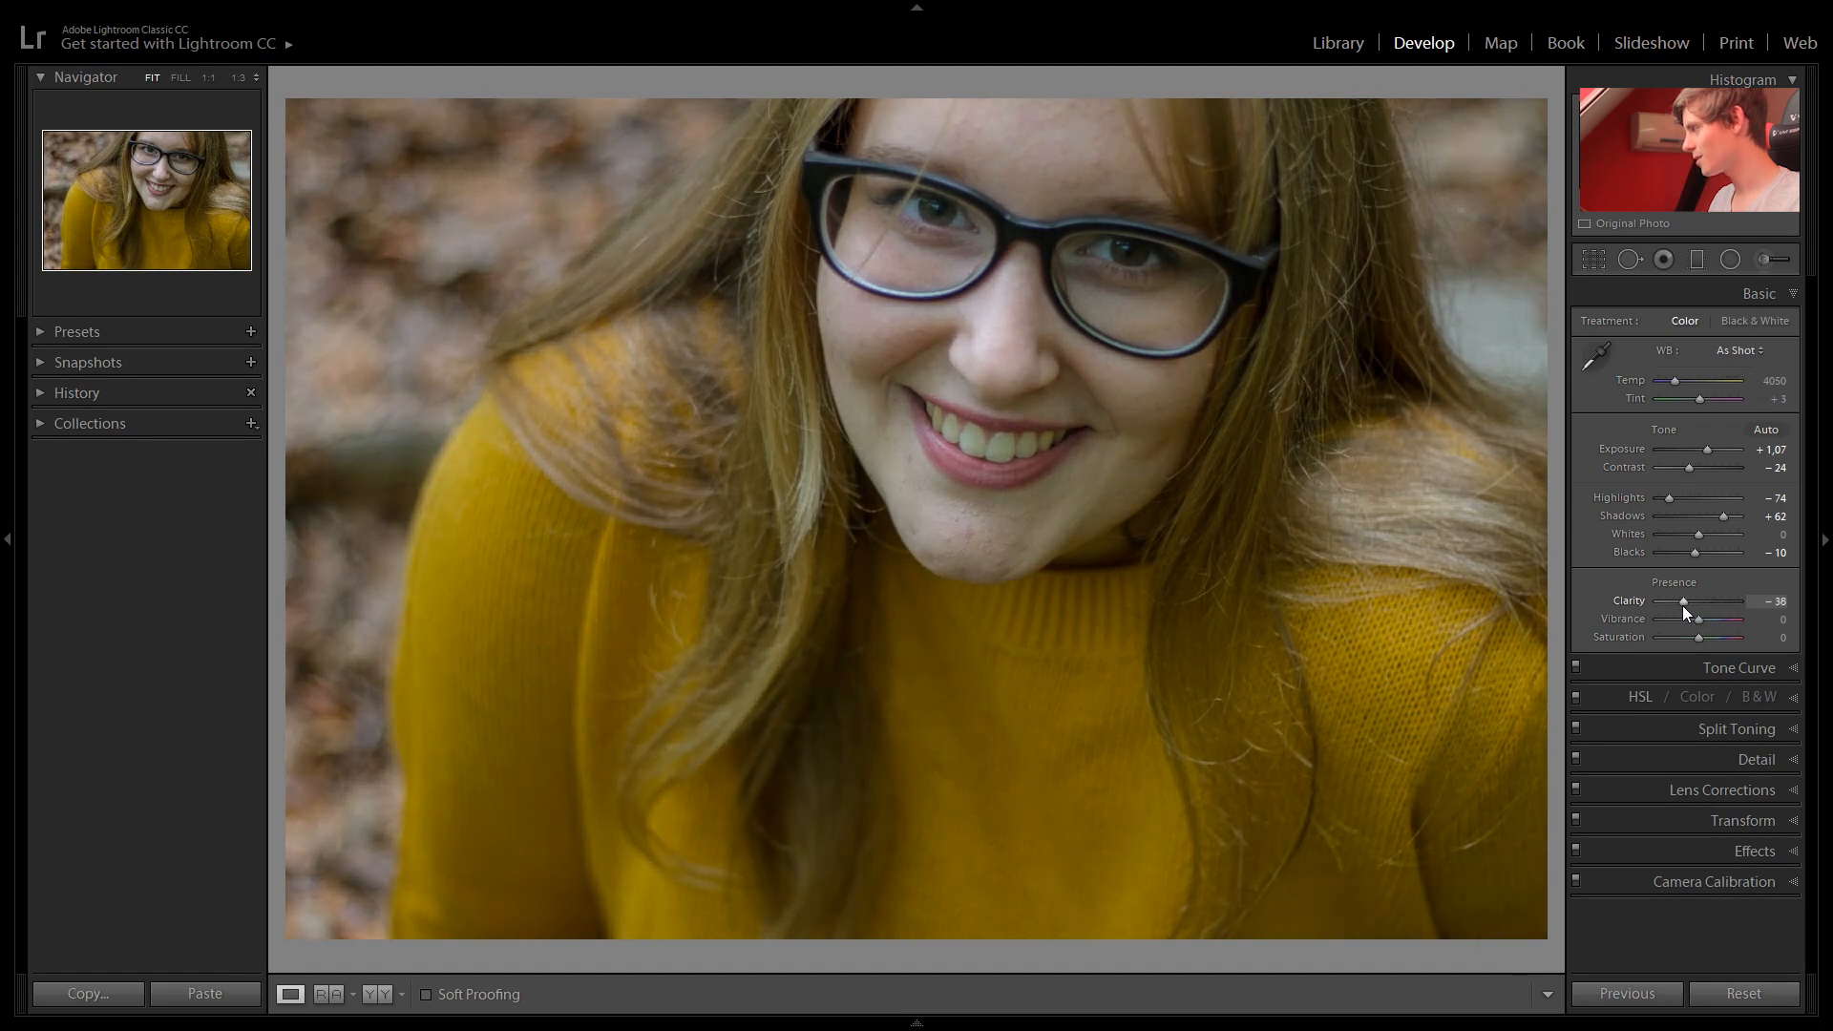
Set the HSL red hue to +13 and adjust the orange hue slightly
{"action": "left_click", "coordinate": [1738, 668]}
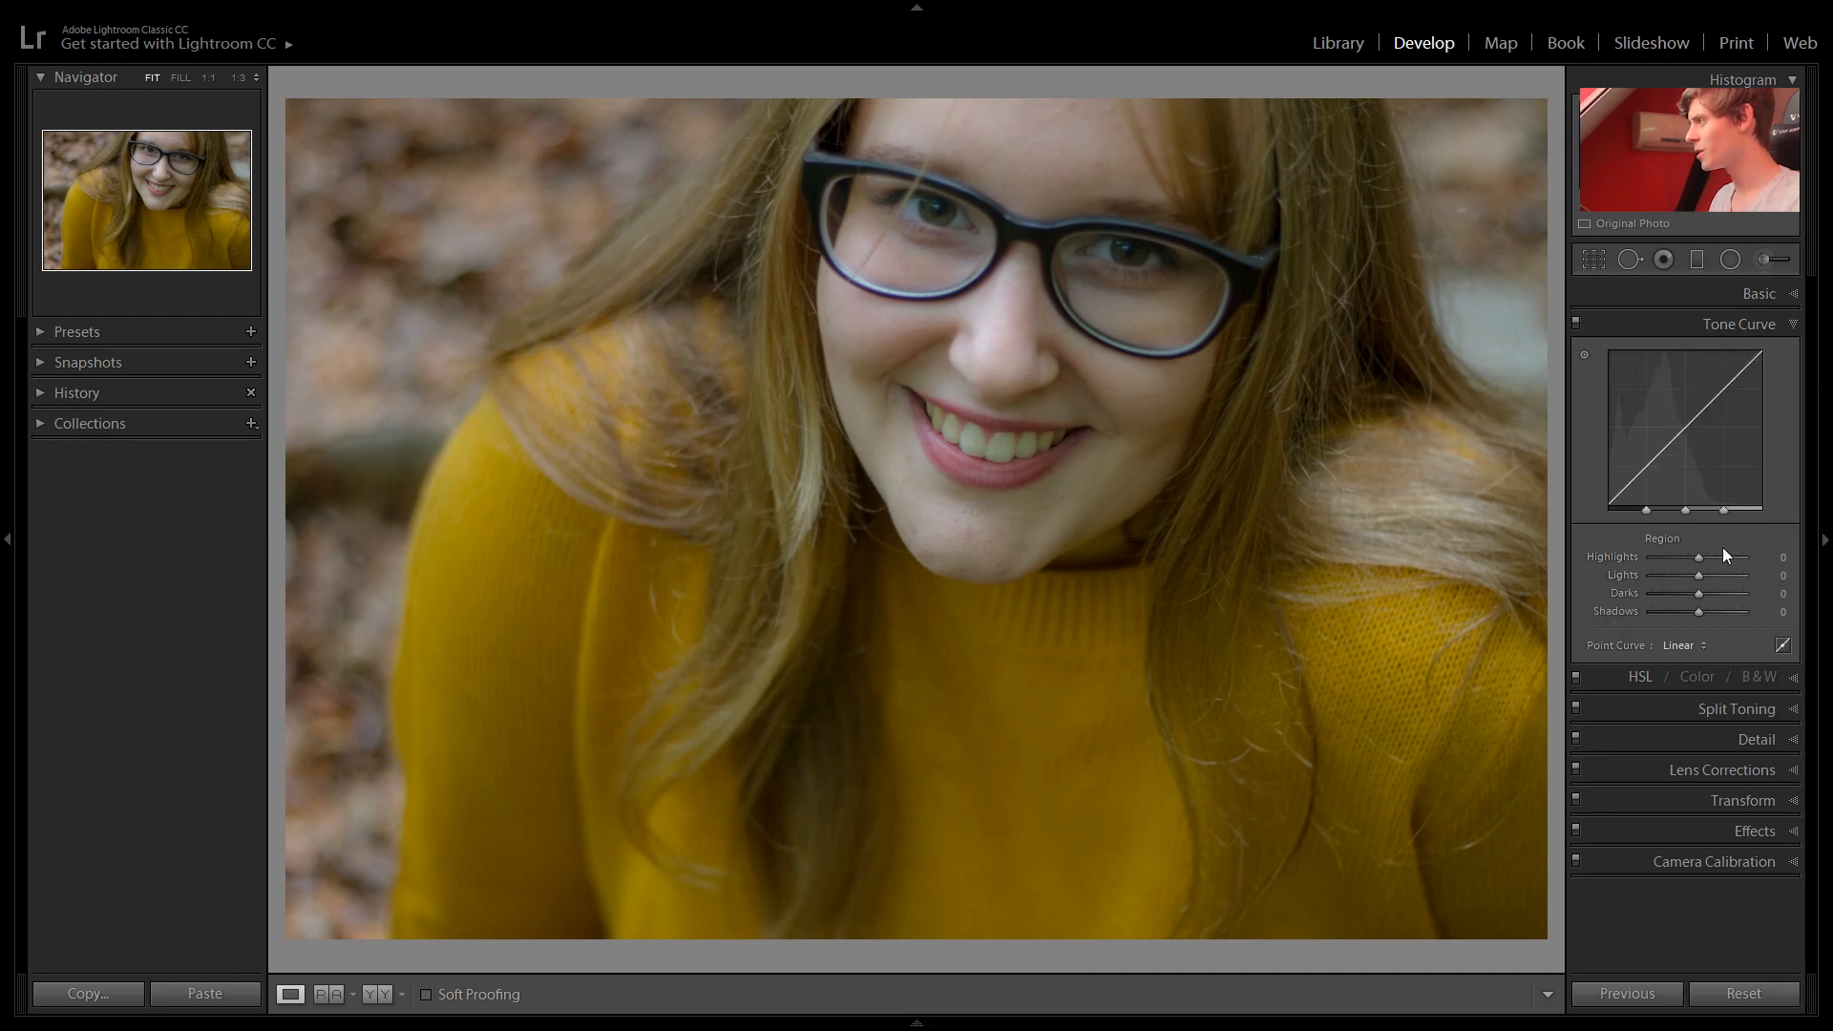
{"action": "left_click", "coordinate": [1606, 675]}
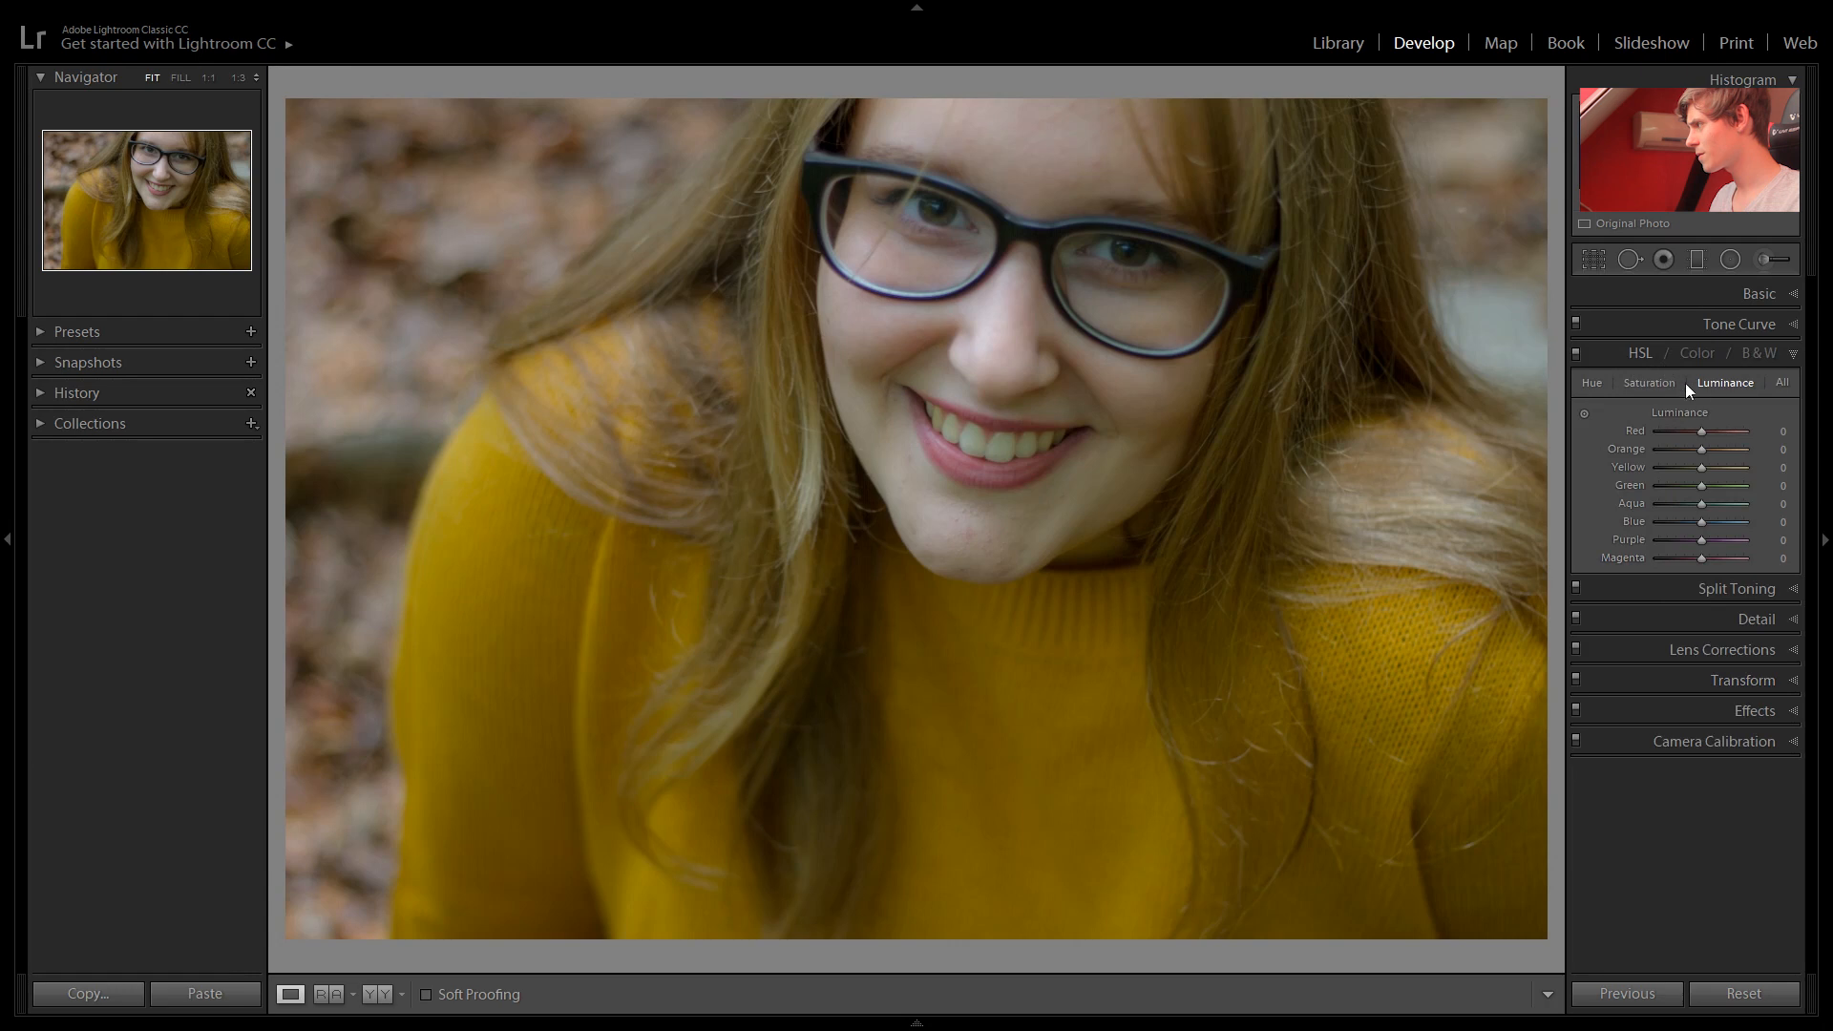
{"action": "left_click", "coordinate": [1591, 384]}
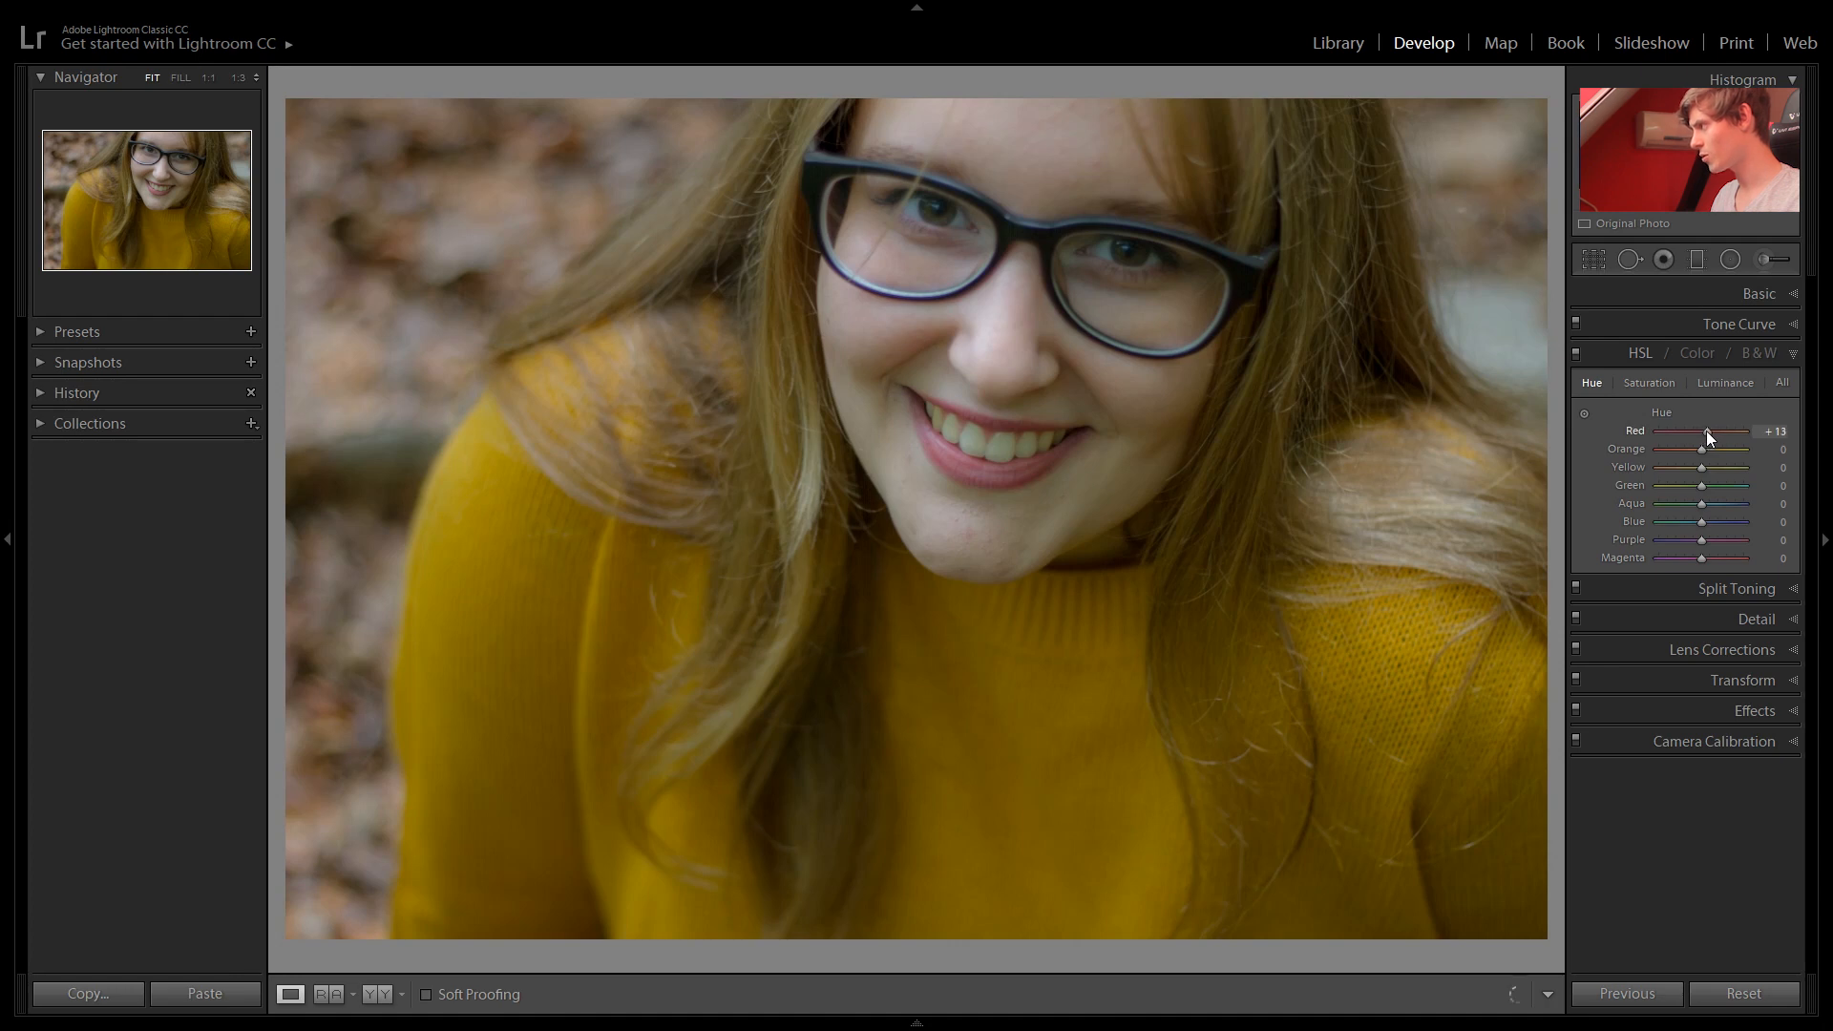
{"action": "left_click_drag", "start_coordinate": [1699, 449], "coordinate": [1702, 449]}
Set HSL red saturation to −11, raise orange saturation, and set luminance to −7 for red and +27 for orange
{"action": "left_click", "coordinate": [1648, 385]}
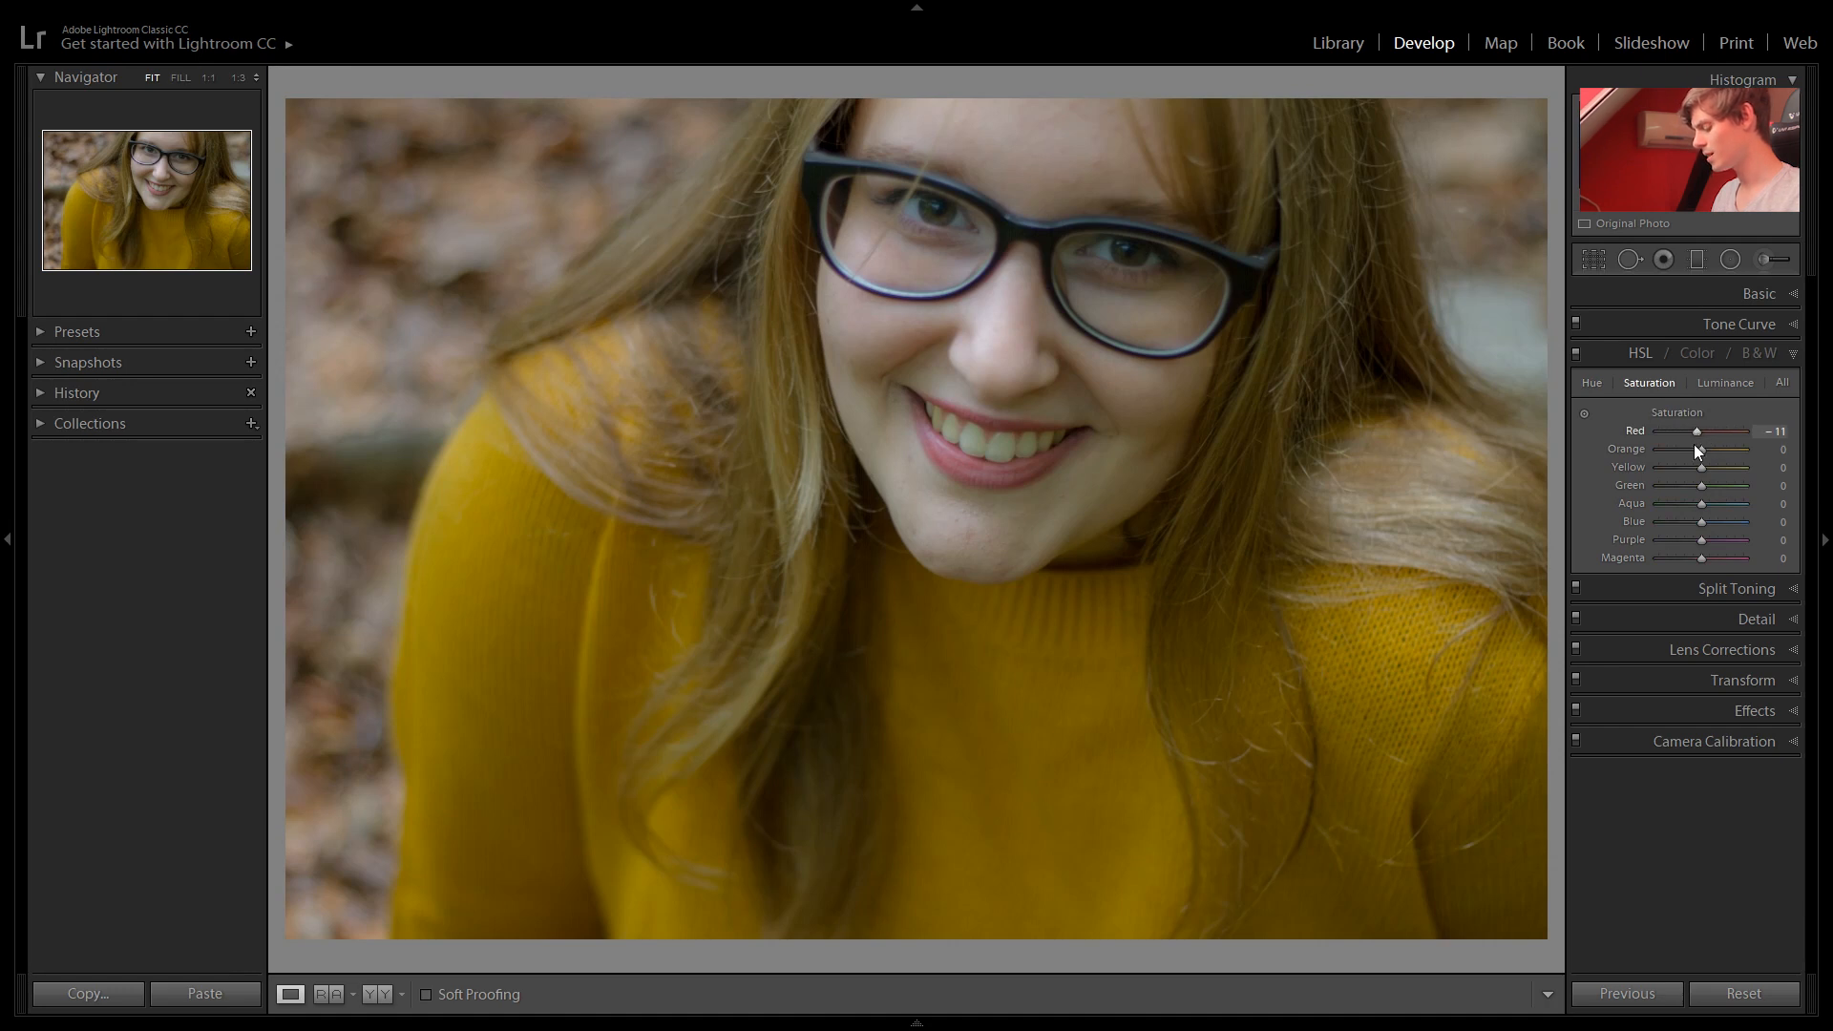
{"action": "left_click_drag", "start_coordinate": [1703, 452], "coordinate": [1711, 453]}
{"action": "left_click", "coordinate": [1717, 384]}
{"action": "left_click_drag", "start_coordinate": [1699, 433], "coordinate": [1710, 452]}
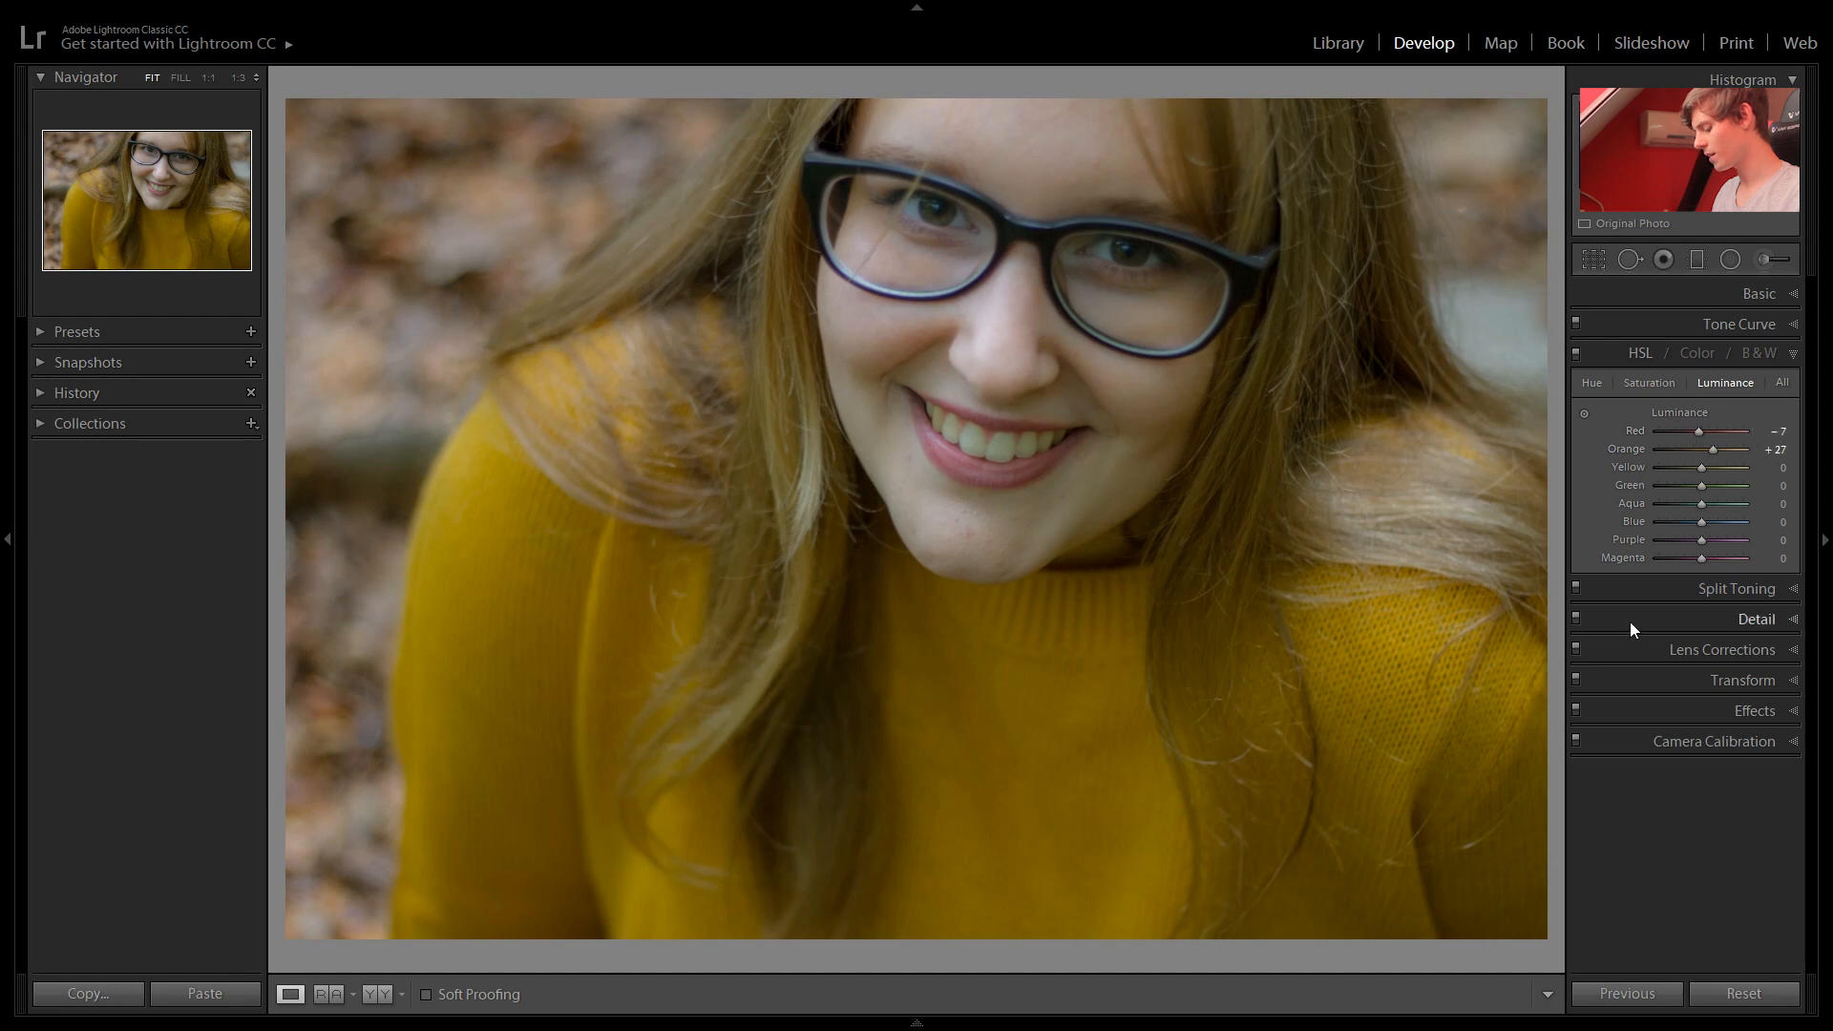
Split-tone the highlights with a yellow tint of hue 62 and saturation 20
{"action": "left_click", "coordinate": [1676, 588]}
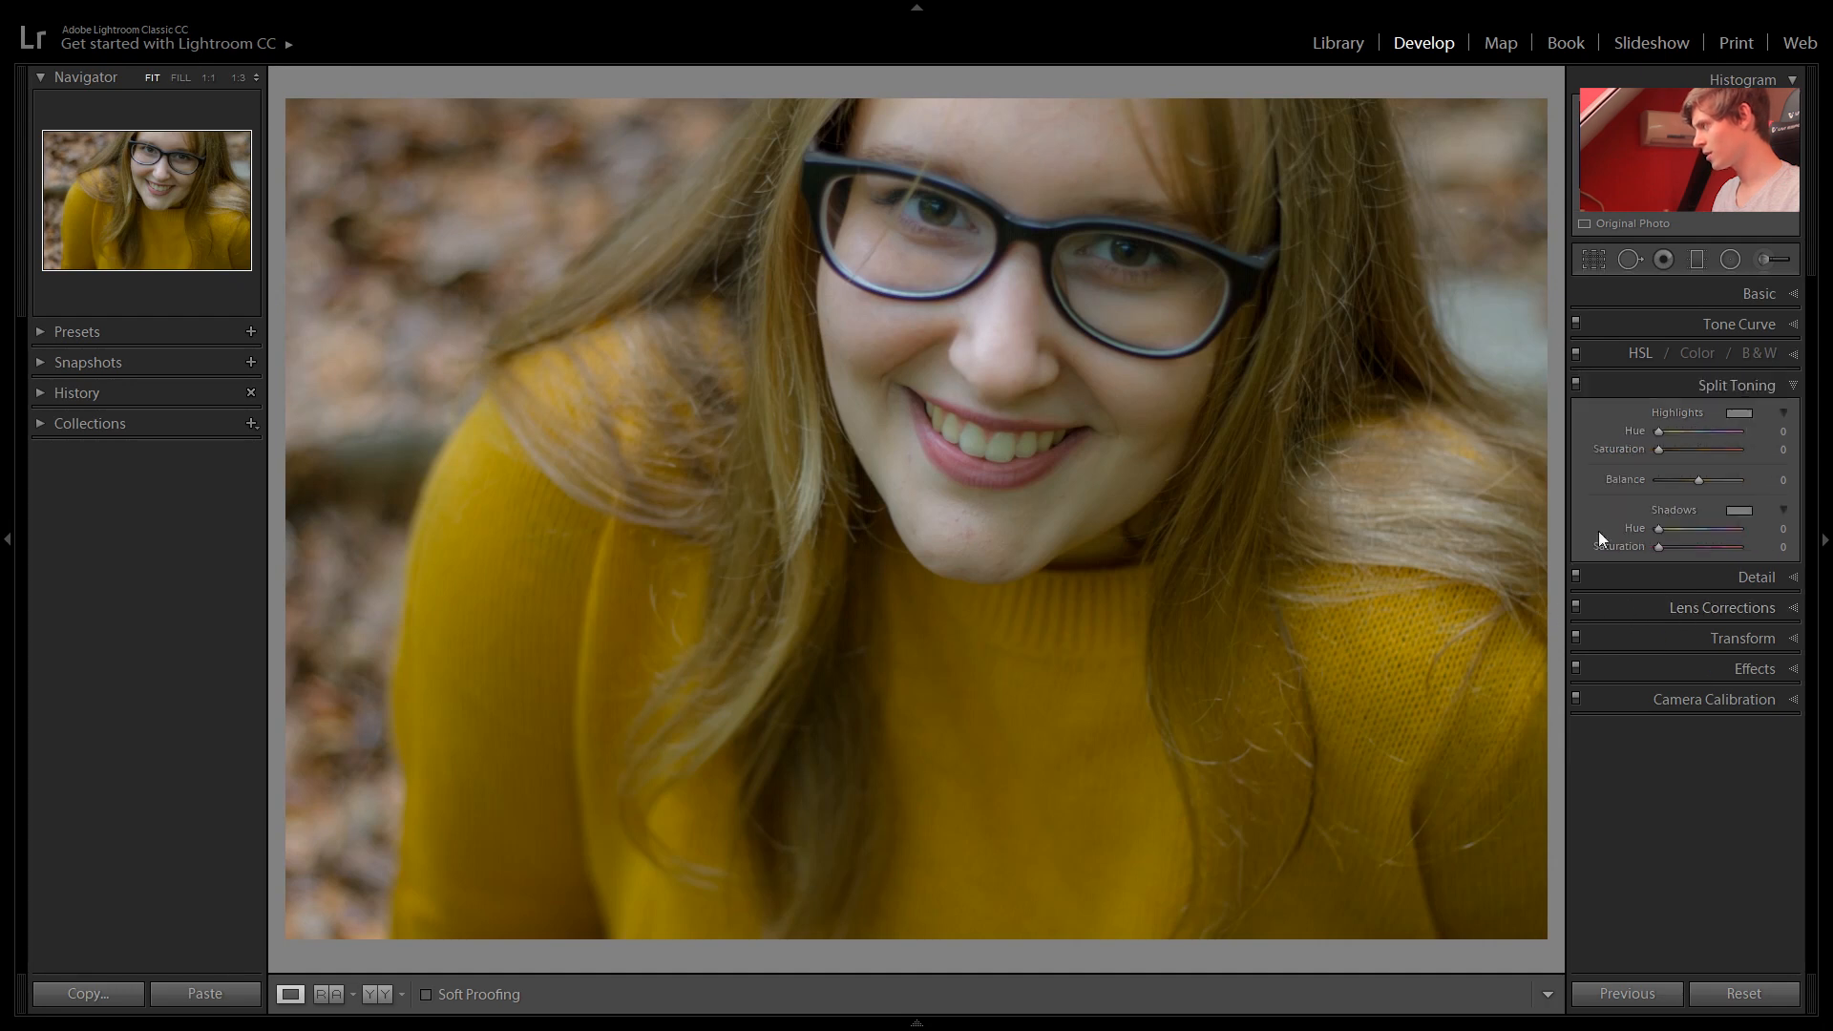
{"action": "left_click", "coordinate": [1734, 416]}
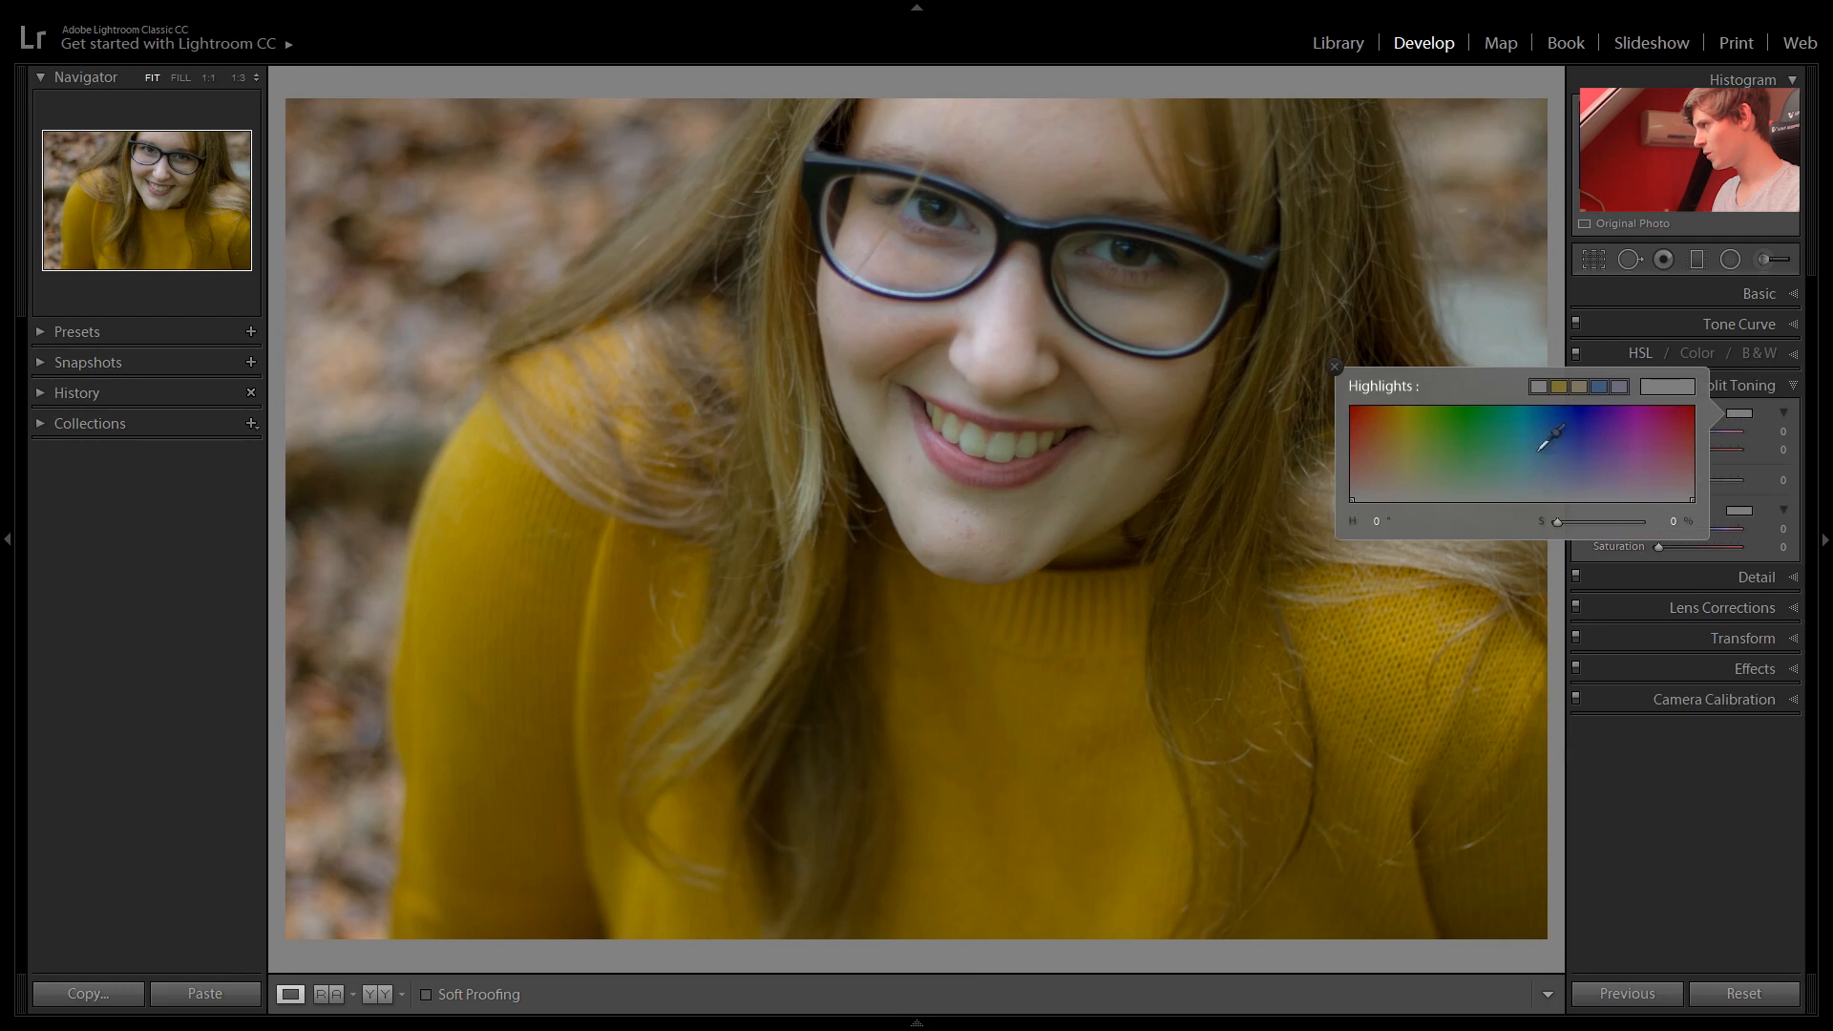
{"action": "left_click", "coordinate": [1410, 477]}
{"action": "left_click_drag", "start_coordinate": [1410, 477], "coordinate": [1409, 480]}
{"action": "left_click", "coordinate": [1762, 408]}
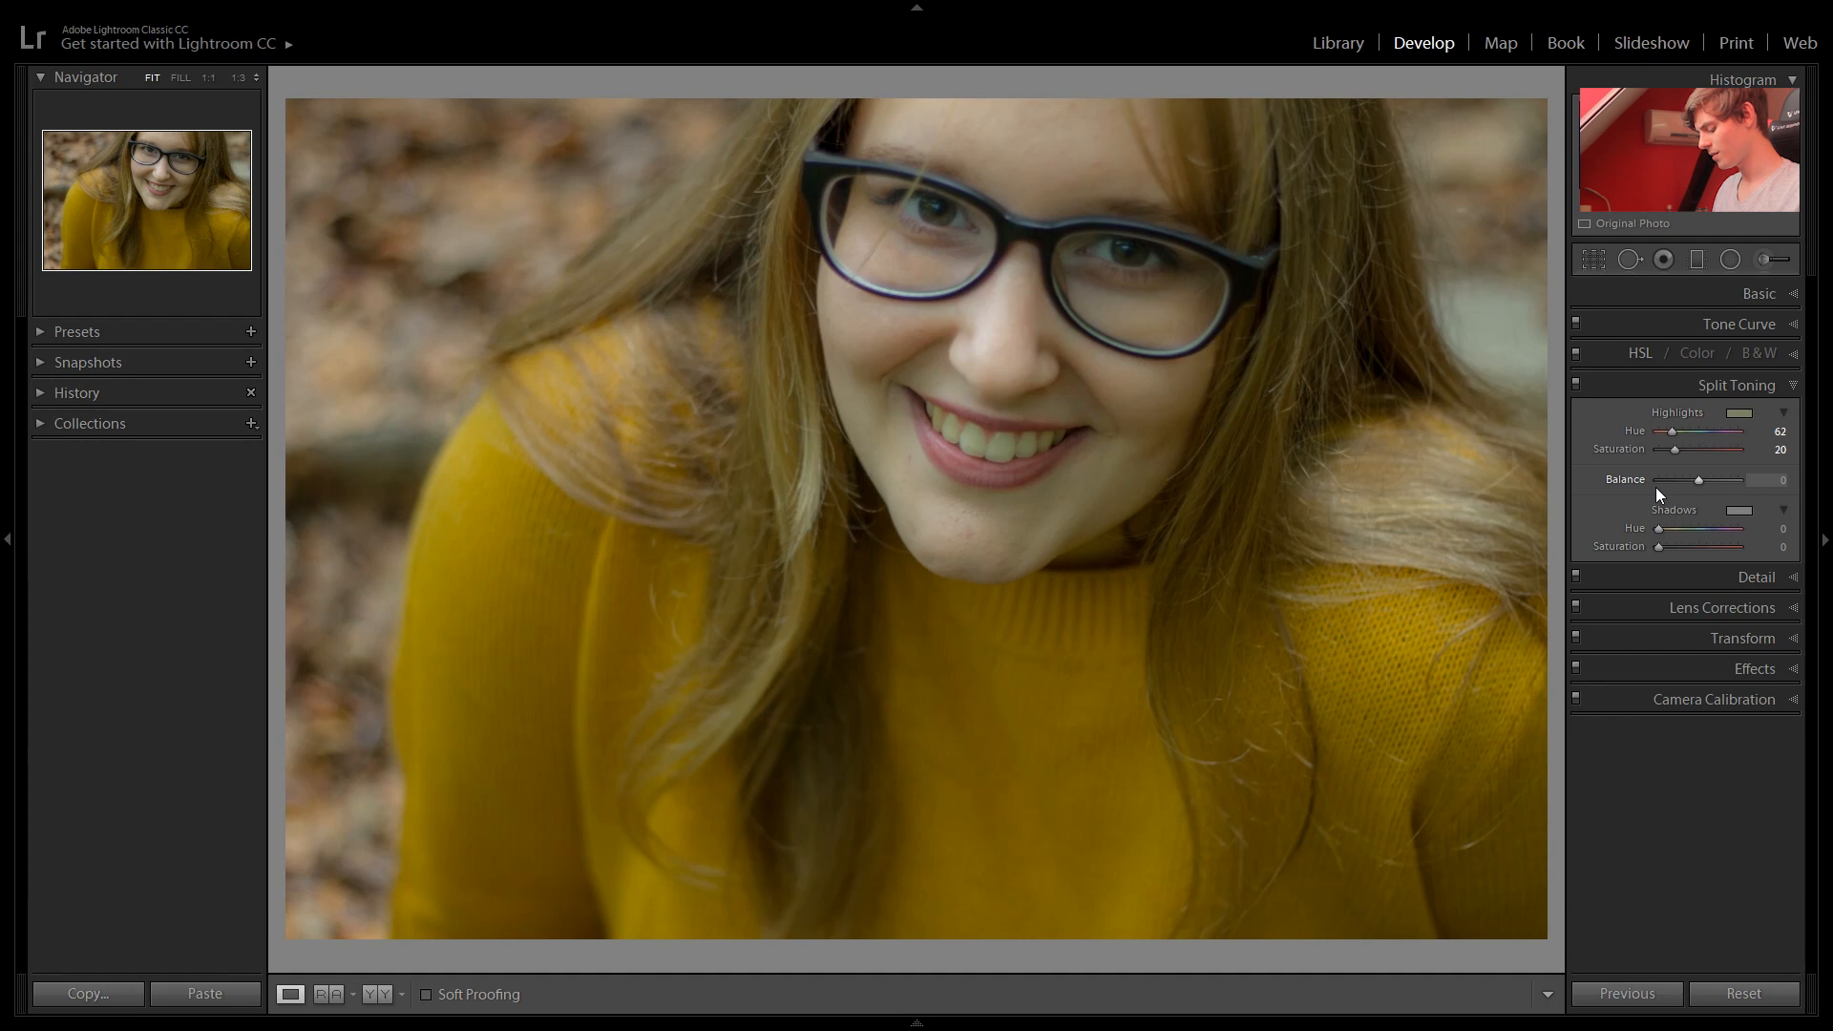
Split-tone the shadows with a blue tint of hue 201 and saturation 7, and set the highlights hue to 56
{"action": "left_click", "coordinate": [1738, 512]}
{"action": "left_click_drag", "start_coordinate": [1523, 576], "coordinate": [1524, 583]}
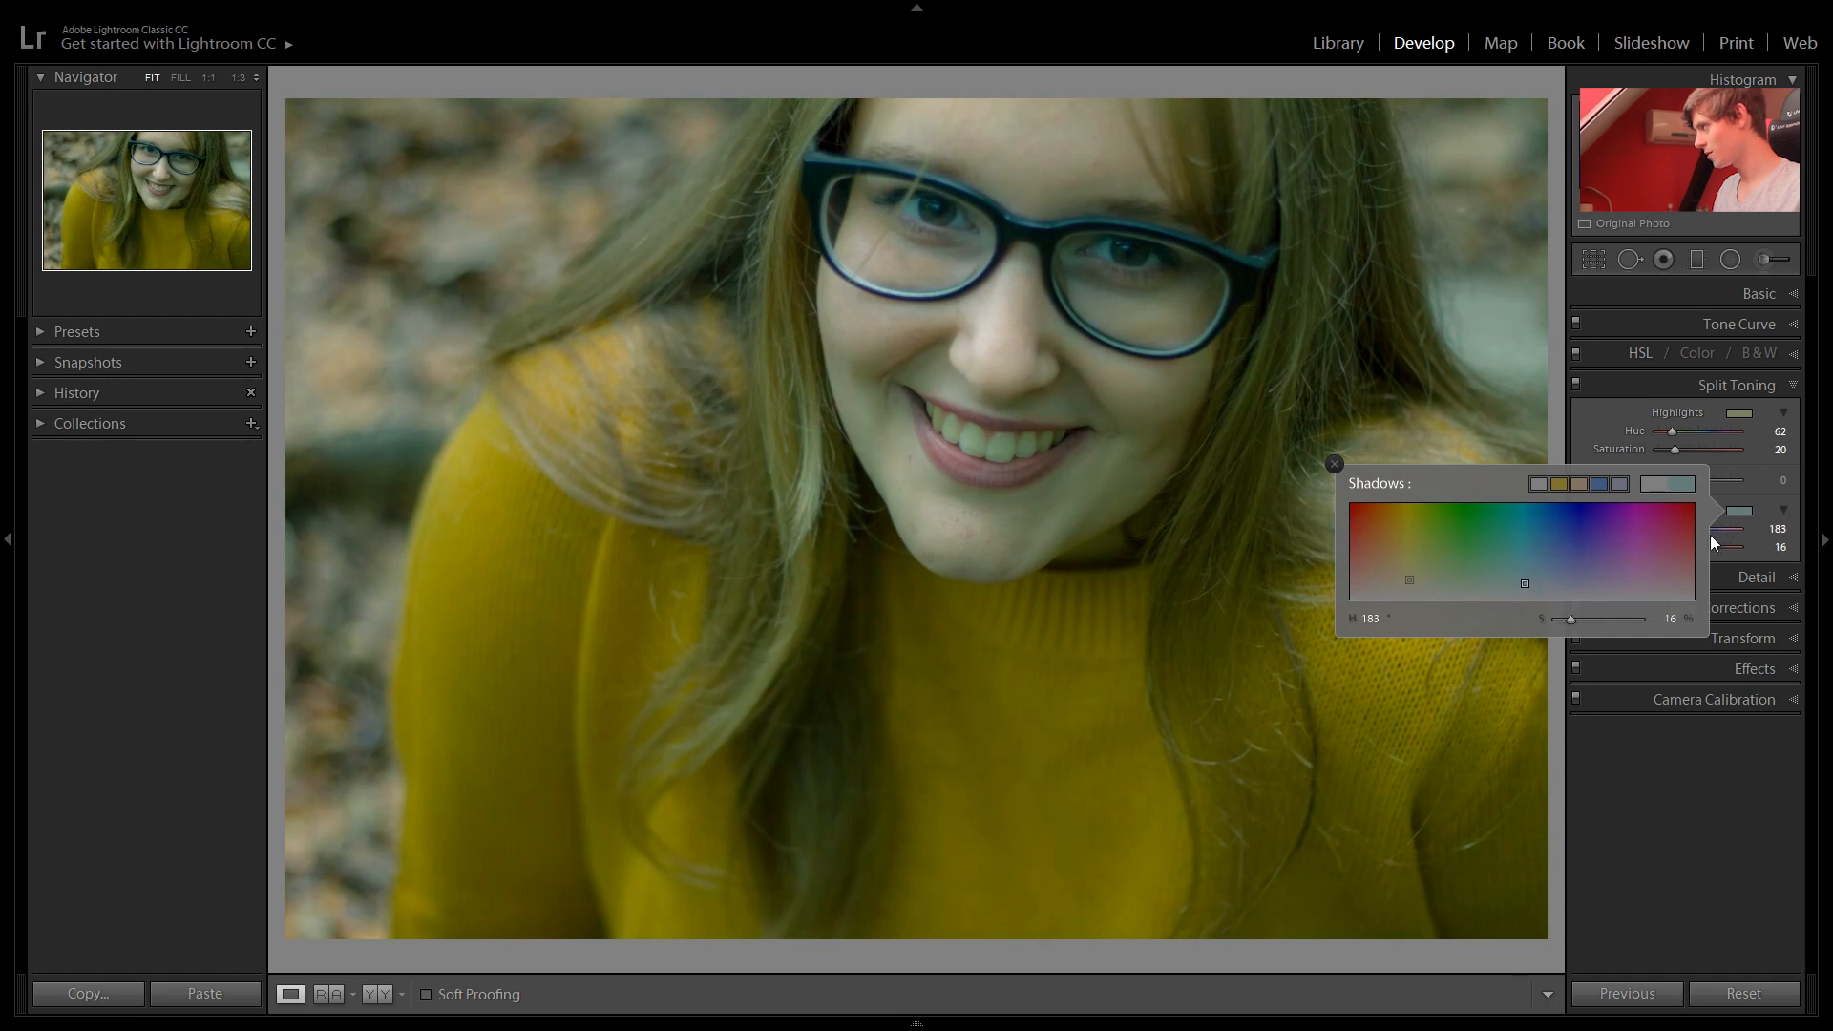
{"action": "left_click", "coordinate": [1766, 499]}
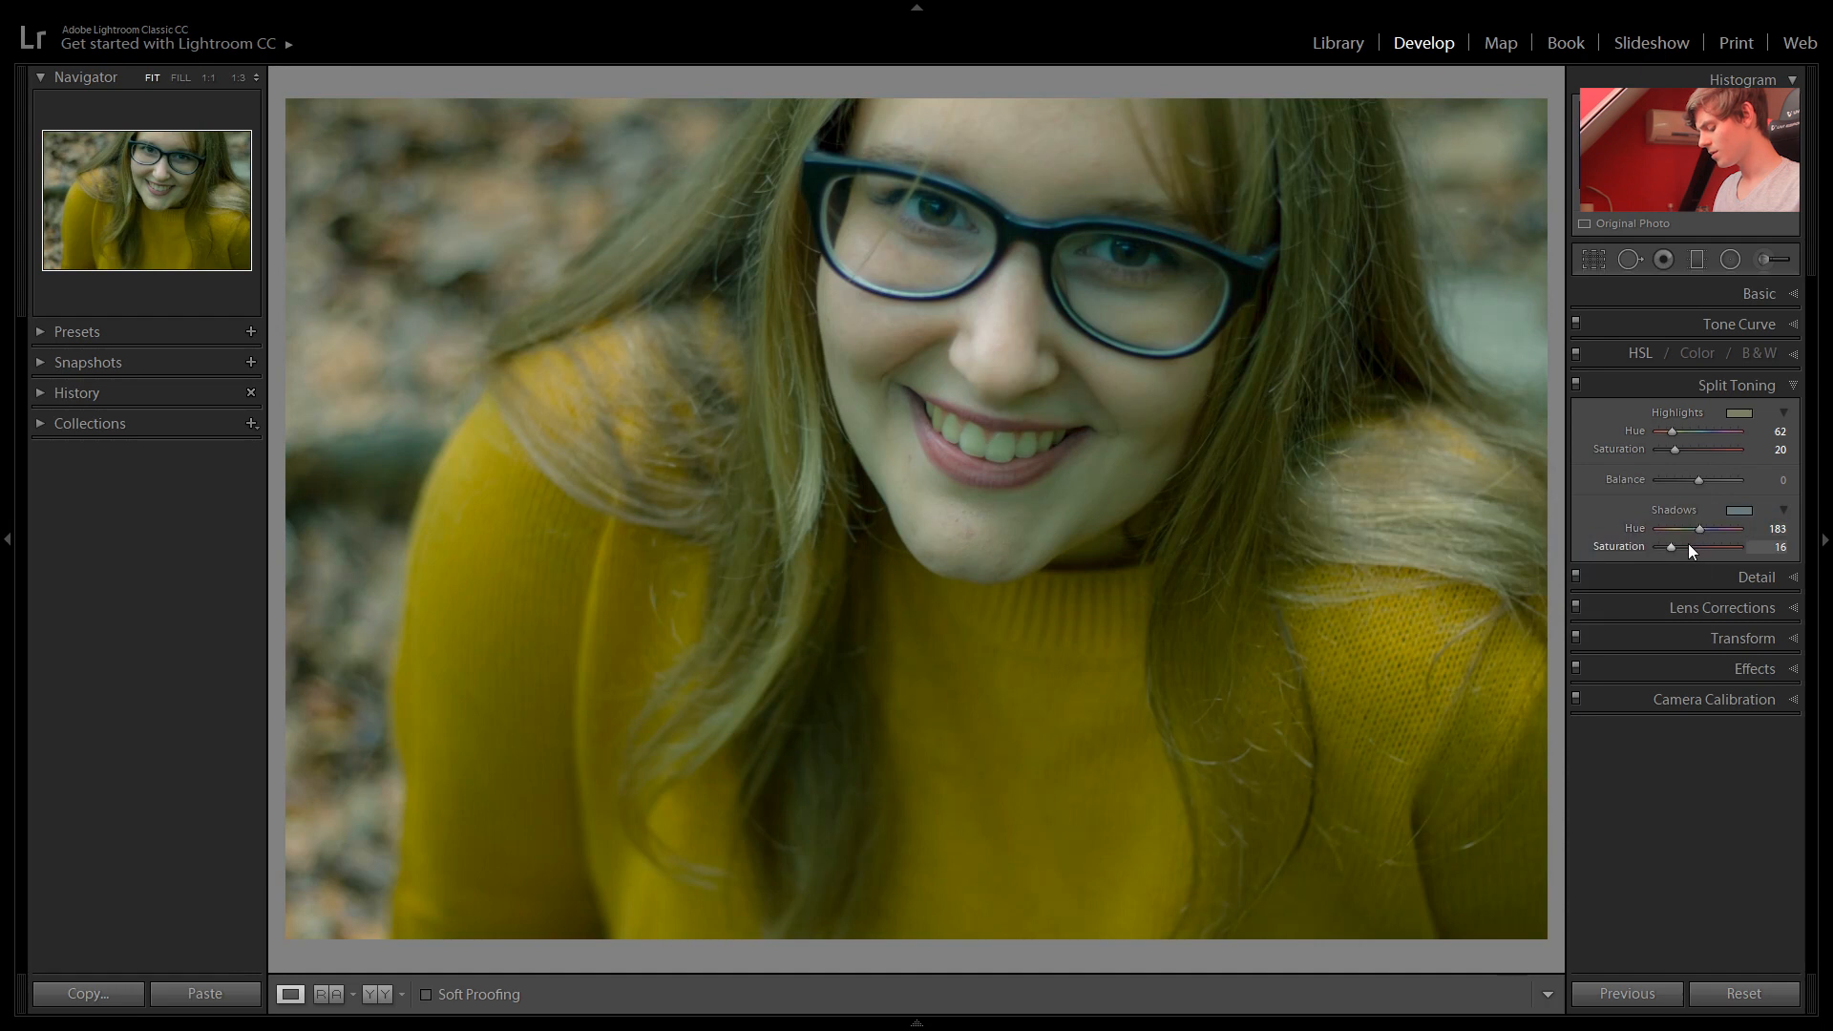
{"action": "left_click_drag", "start_coordinate": [1699, 528], "coordinate": [1703, 528]}
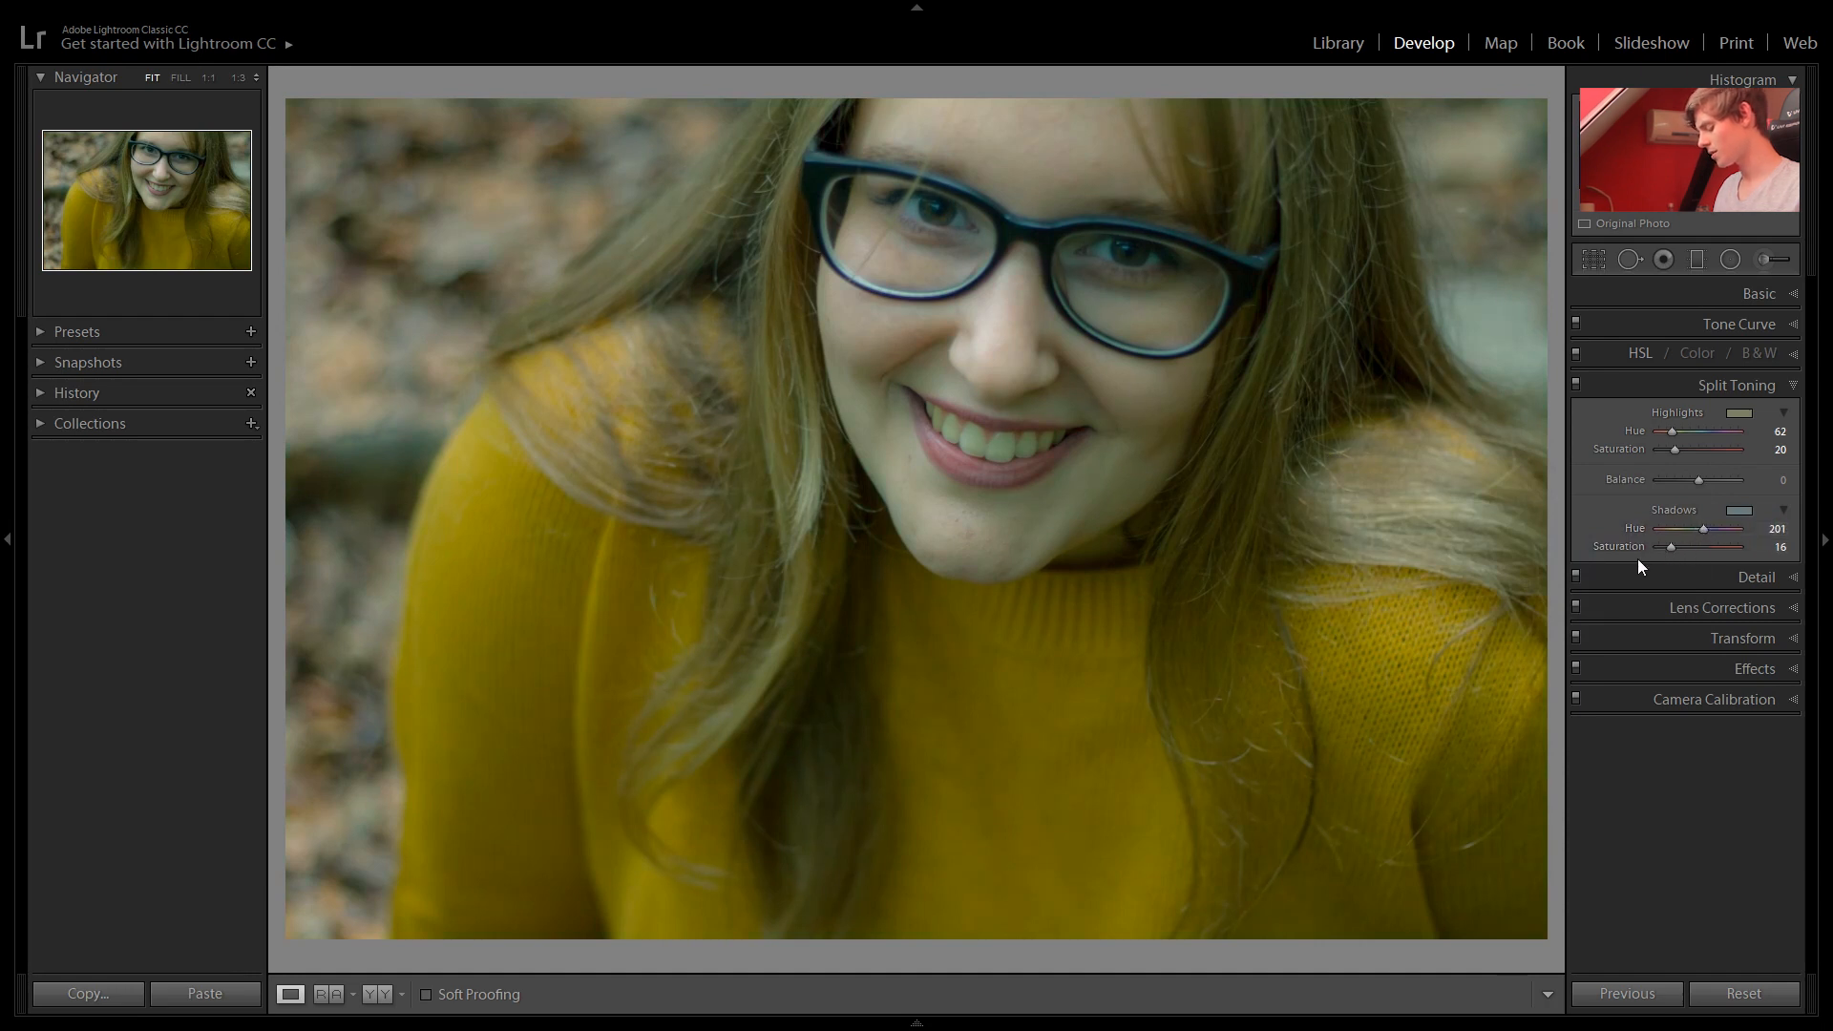
{"action": "left_click_drag", "start_coordinate": [1669, 547], "coordinate": [1664, 547]}
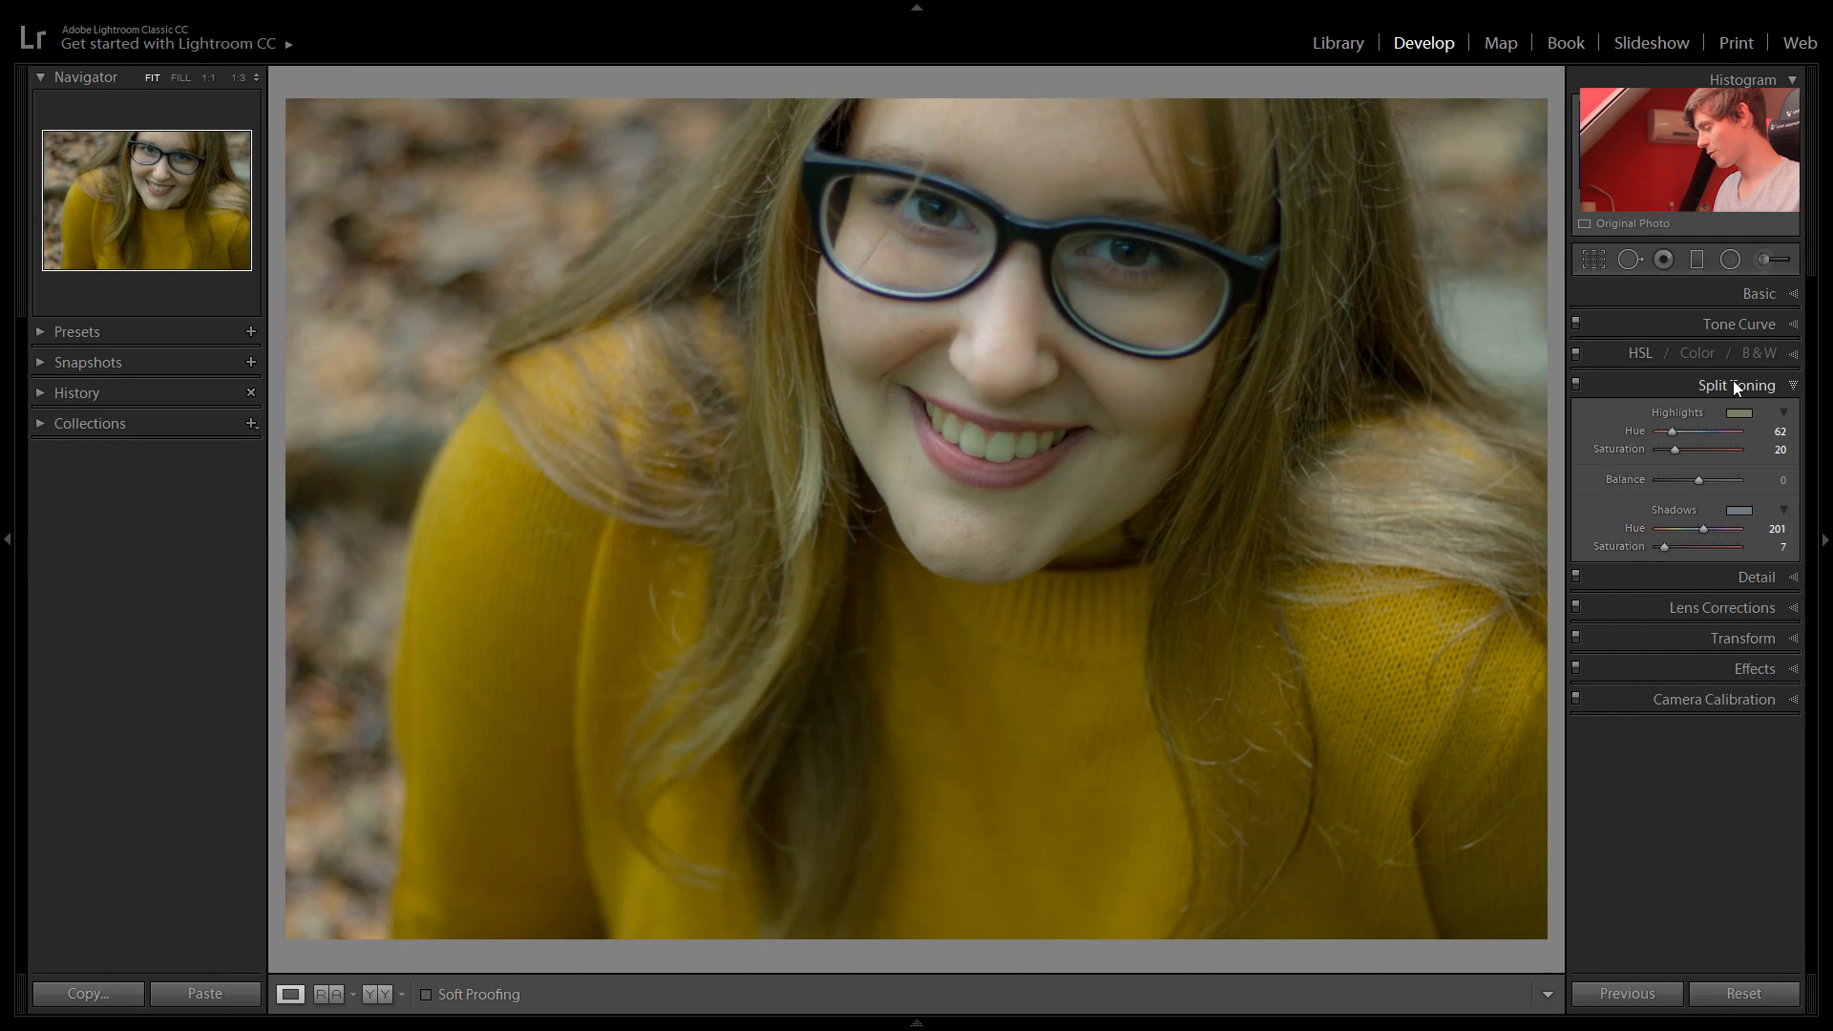
{"action": "left_click_drag", "start_coordinate": [1673, 436], "coordinate": [1671, 436]}
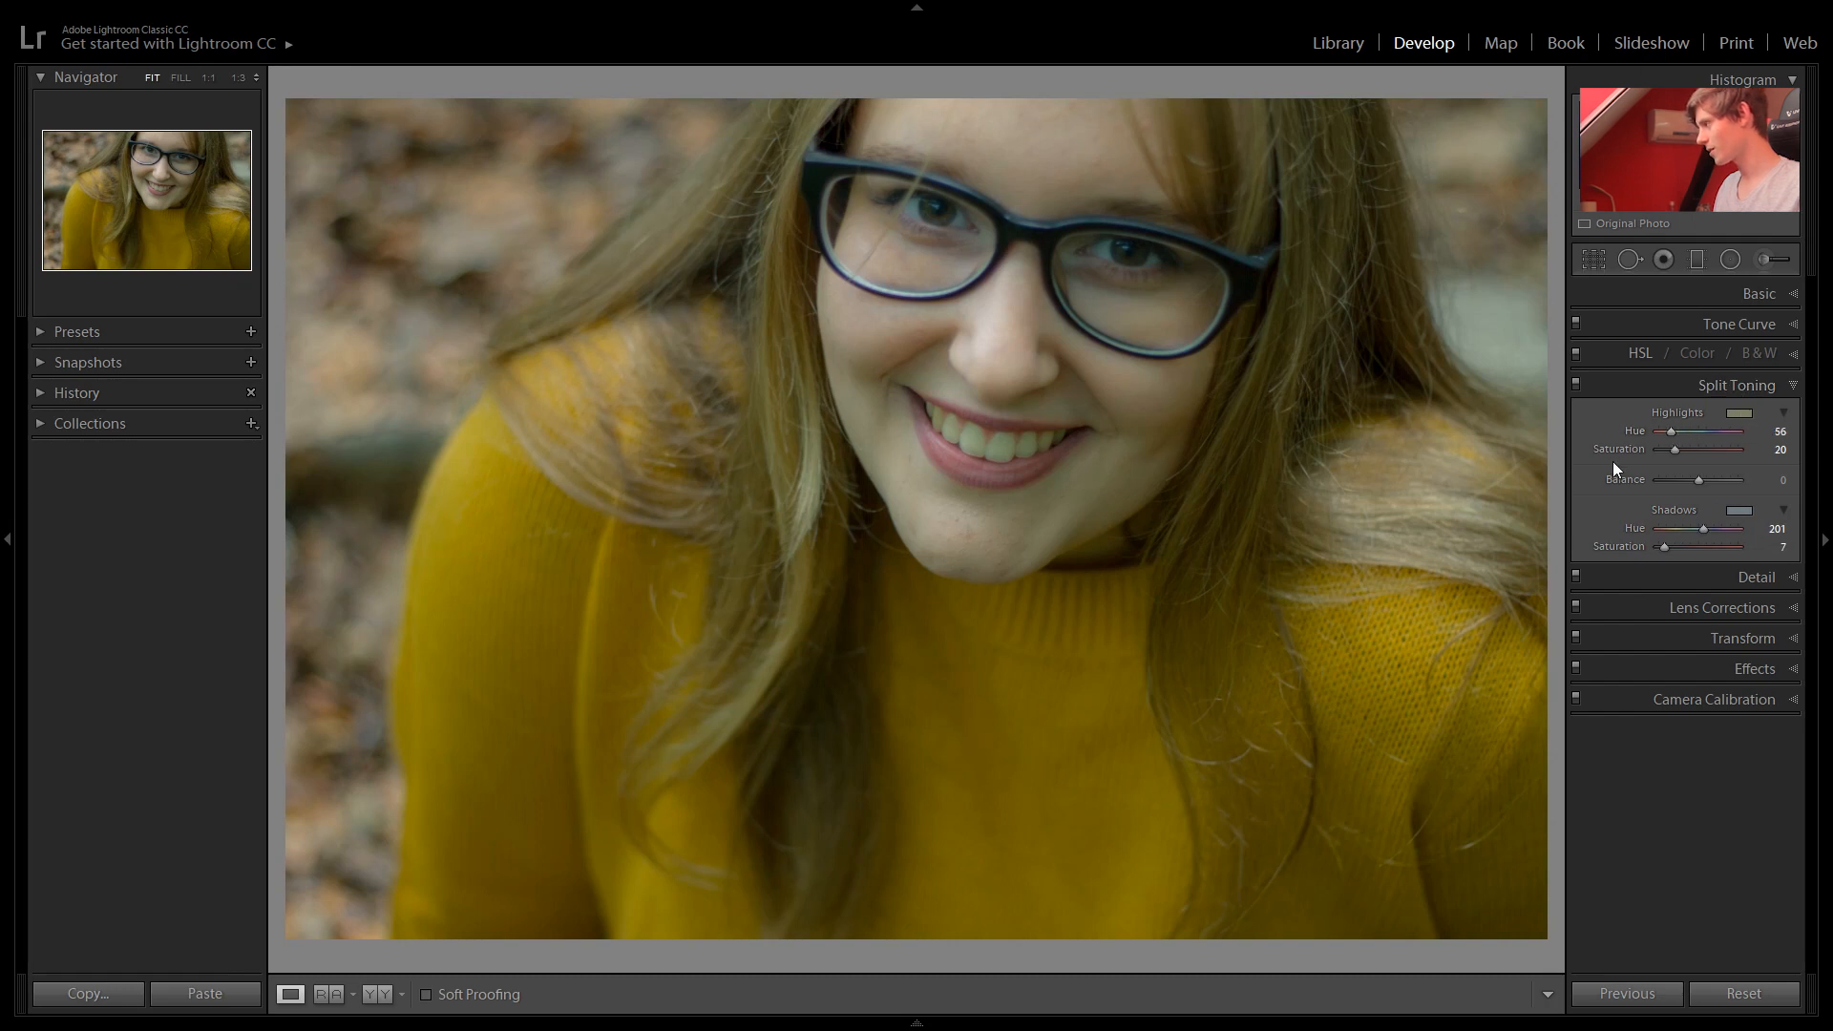
Set the sharpening amount to 52 with masking 10, and set luminance noise reduction to 21
{"action": "left_click", "coordinate": [1687, 578]}
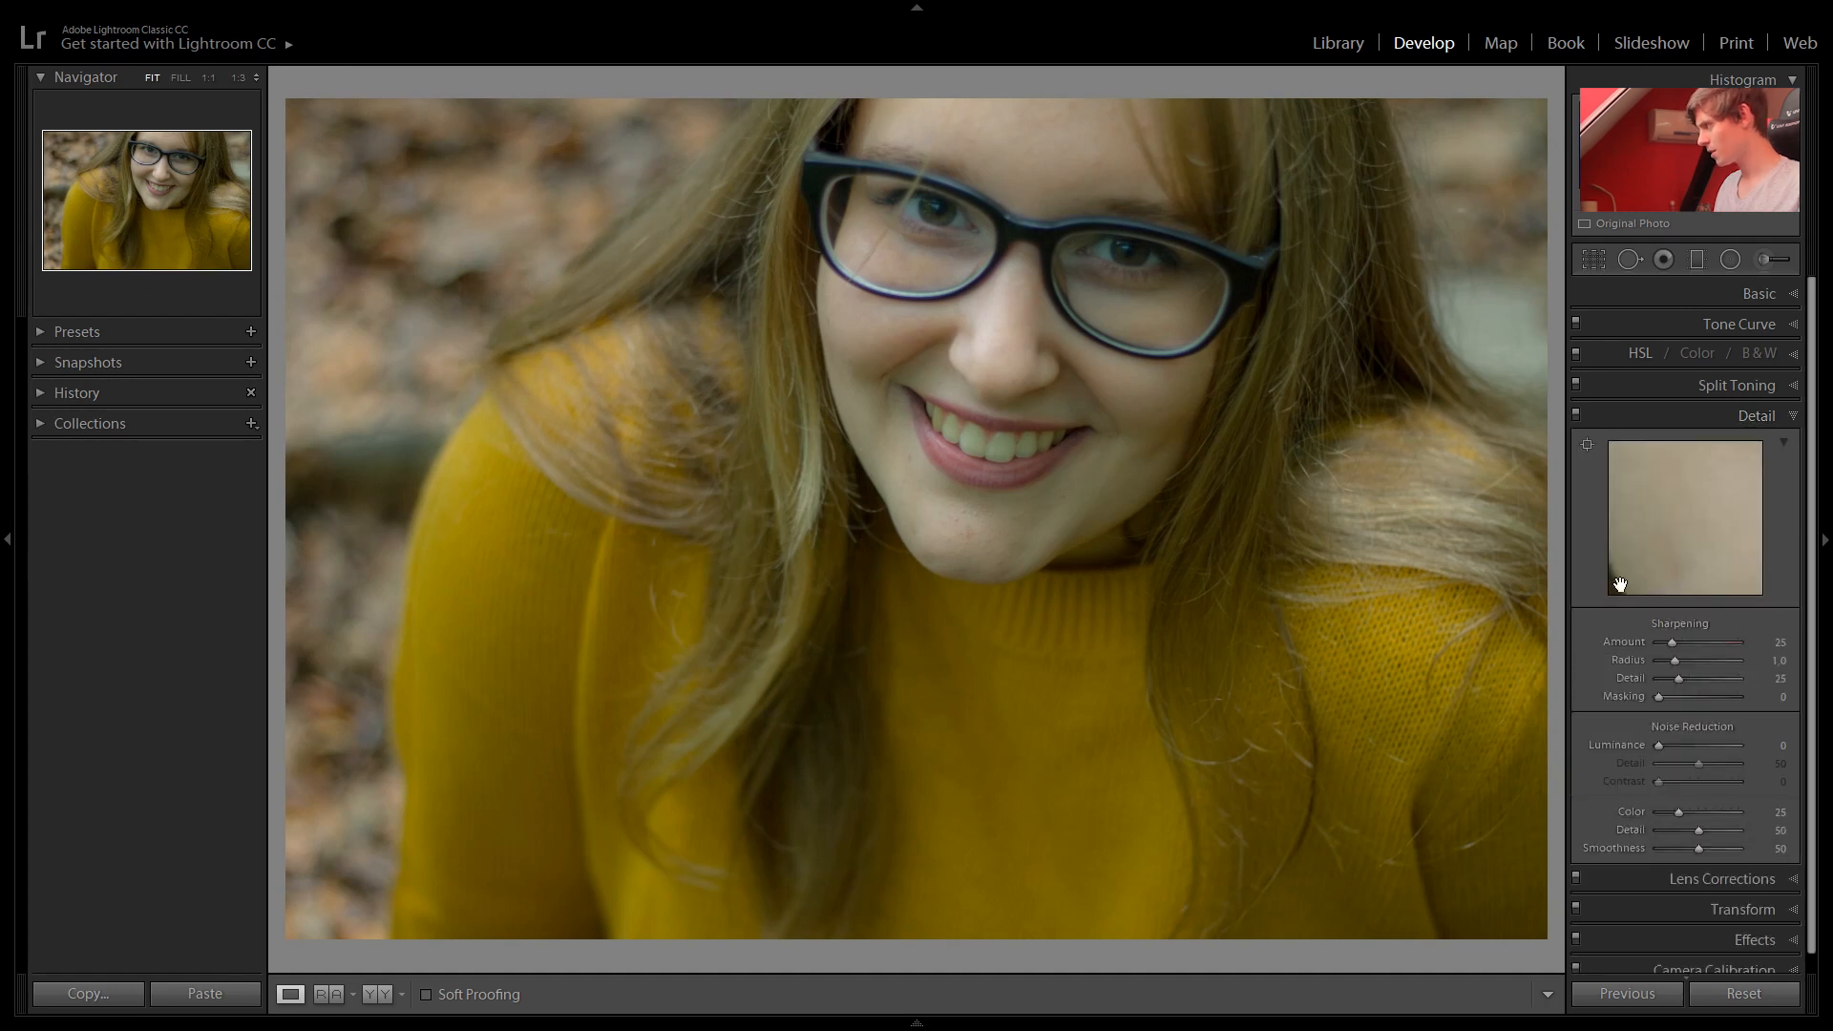
{"action": "mouse_move", "coordinate": [1672, 642]}
{"action": "left_mouse_down"}
{"action": "mouse_move", "coordinate": [1617, 629]}
{"action": "mouse_move", "coordinate": [1681, 644]}
{"action": "left_mouse_up"}
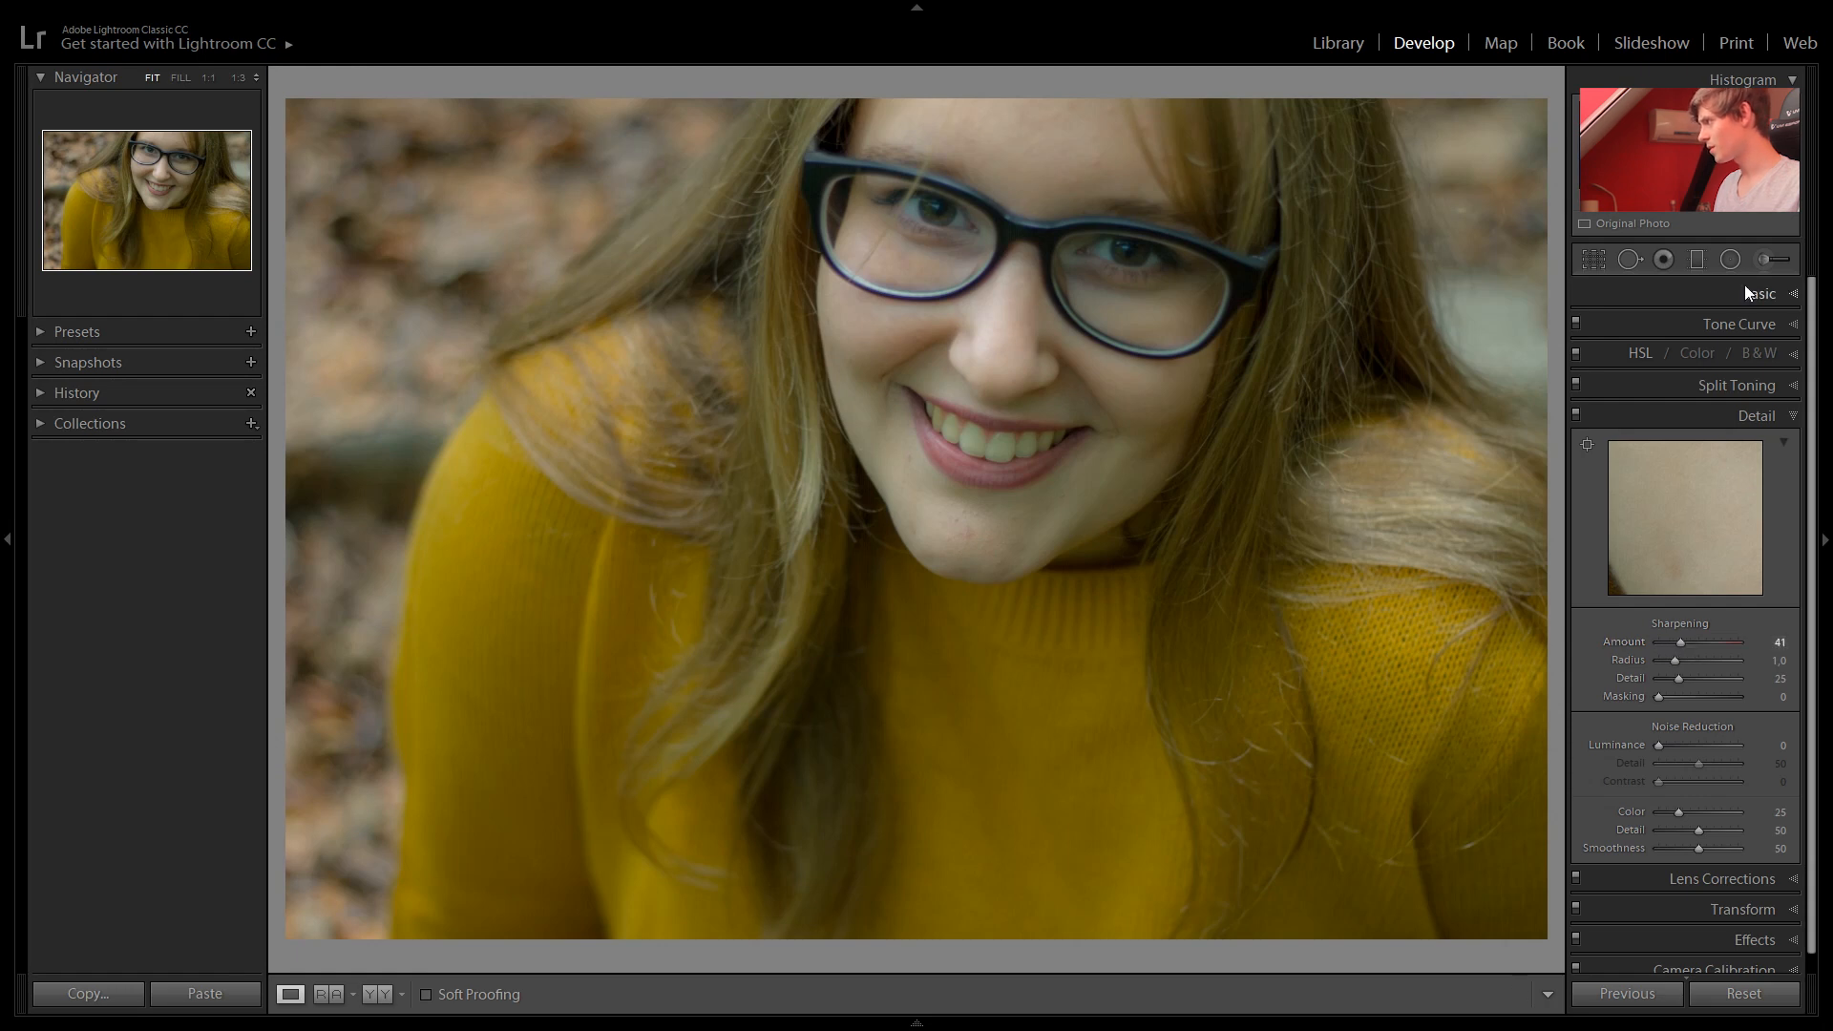
{"action": "left_click", "coordinate": [1755, 294]}
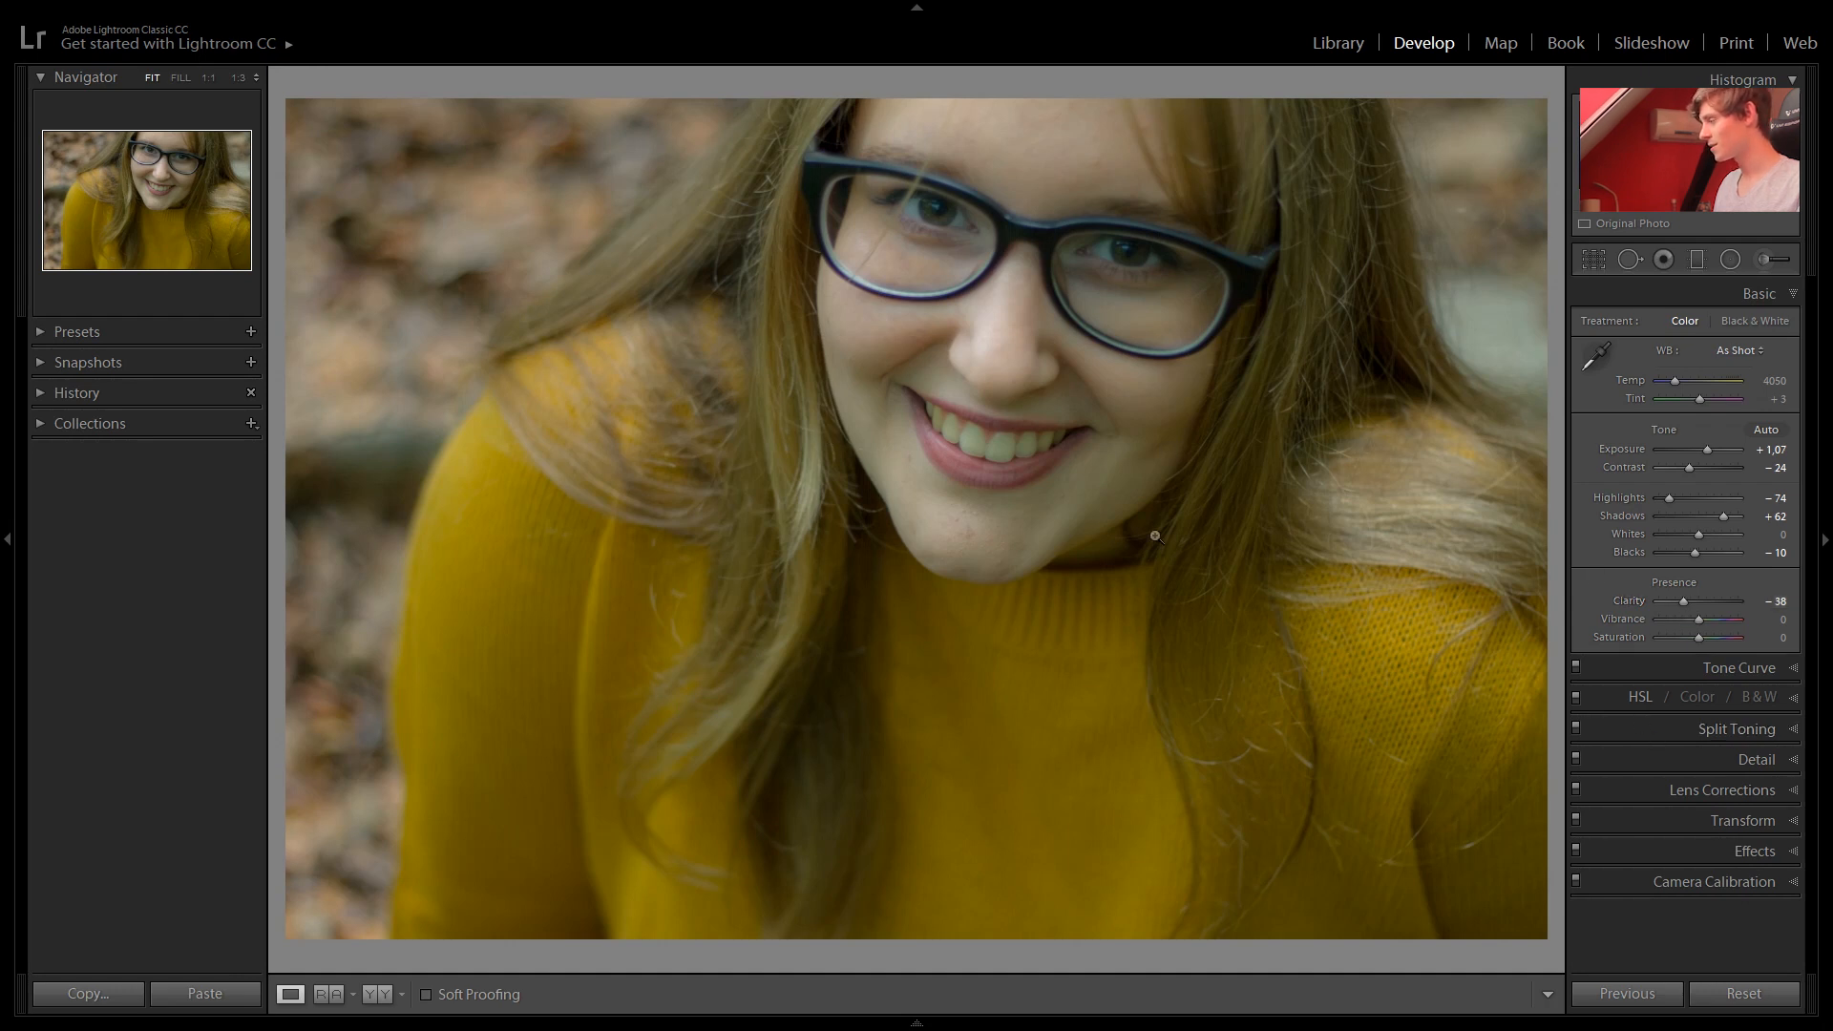
{"action": "left_click", "coordinate": [1673, 766]}
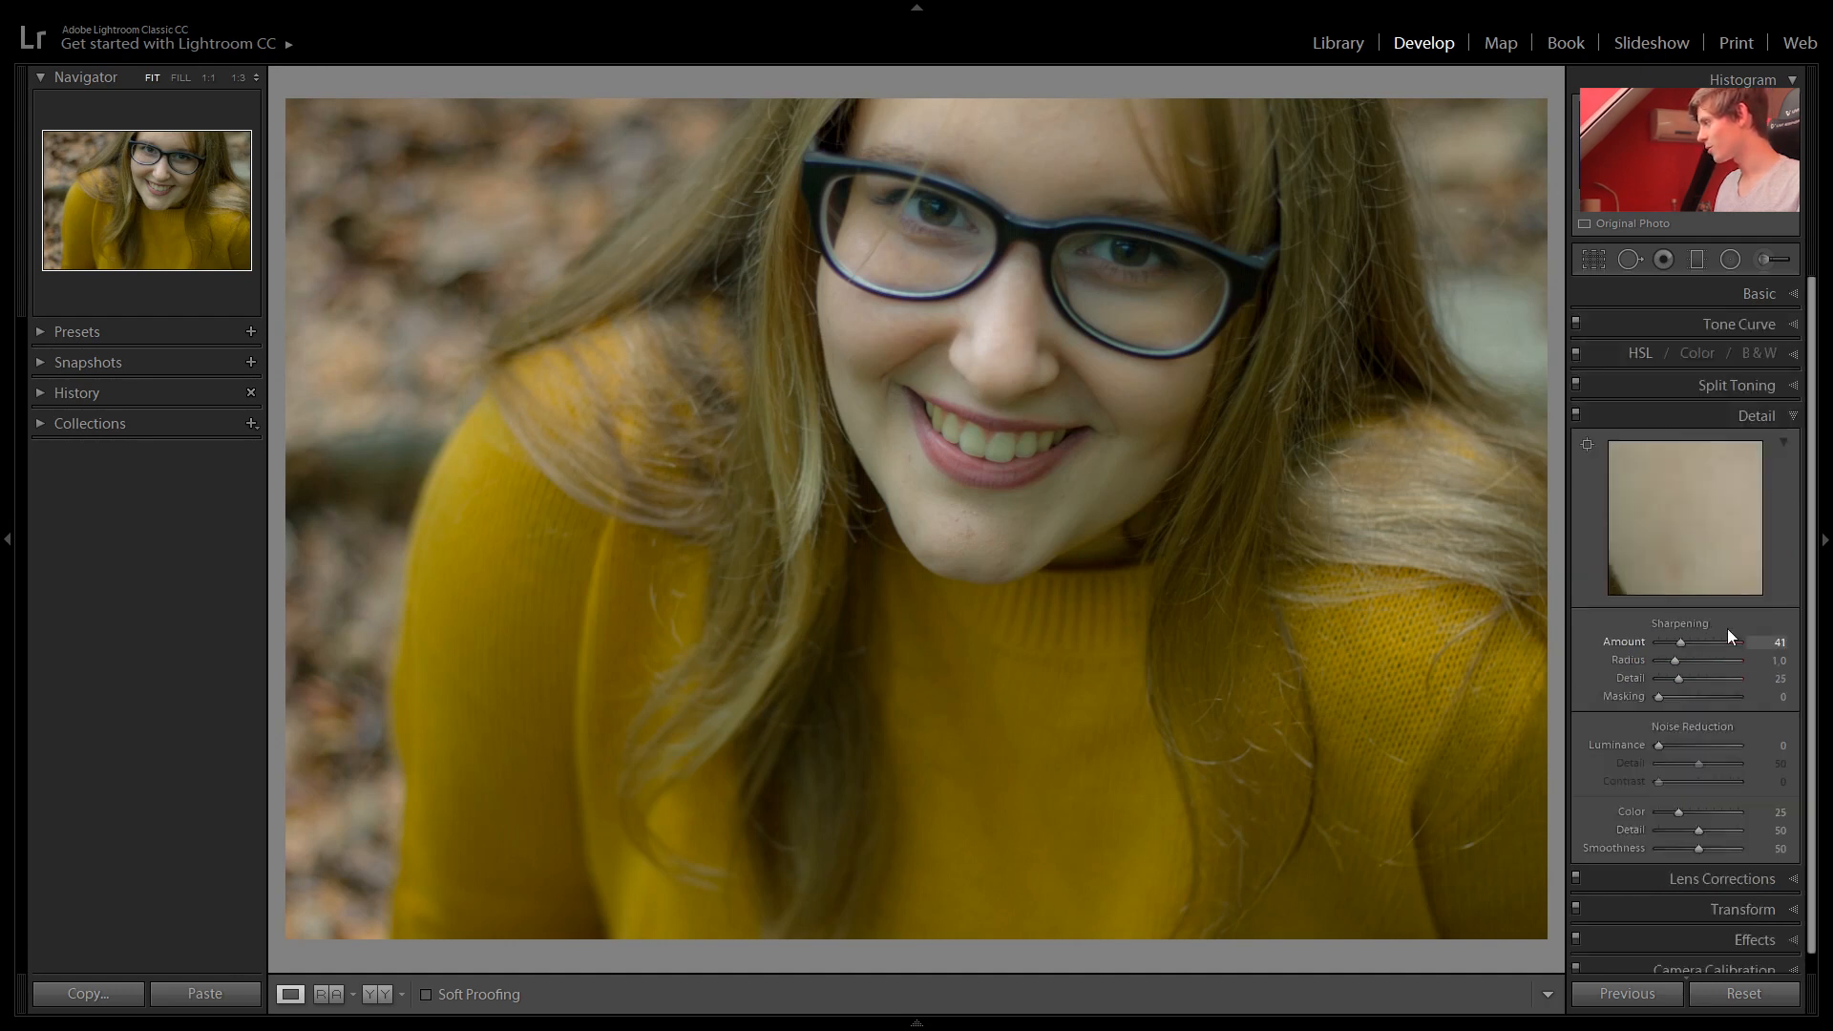
{"action": "left_click_drag", "start_coordinate": [1682, 643], "coordinate": [1687, 643]}
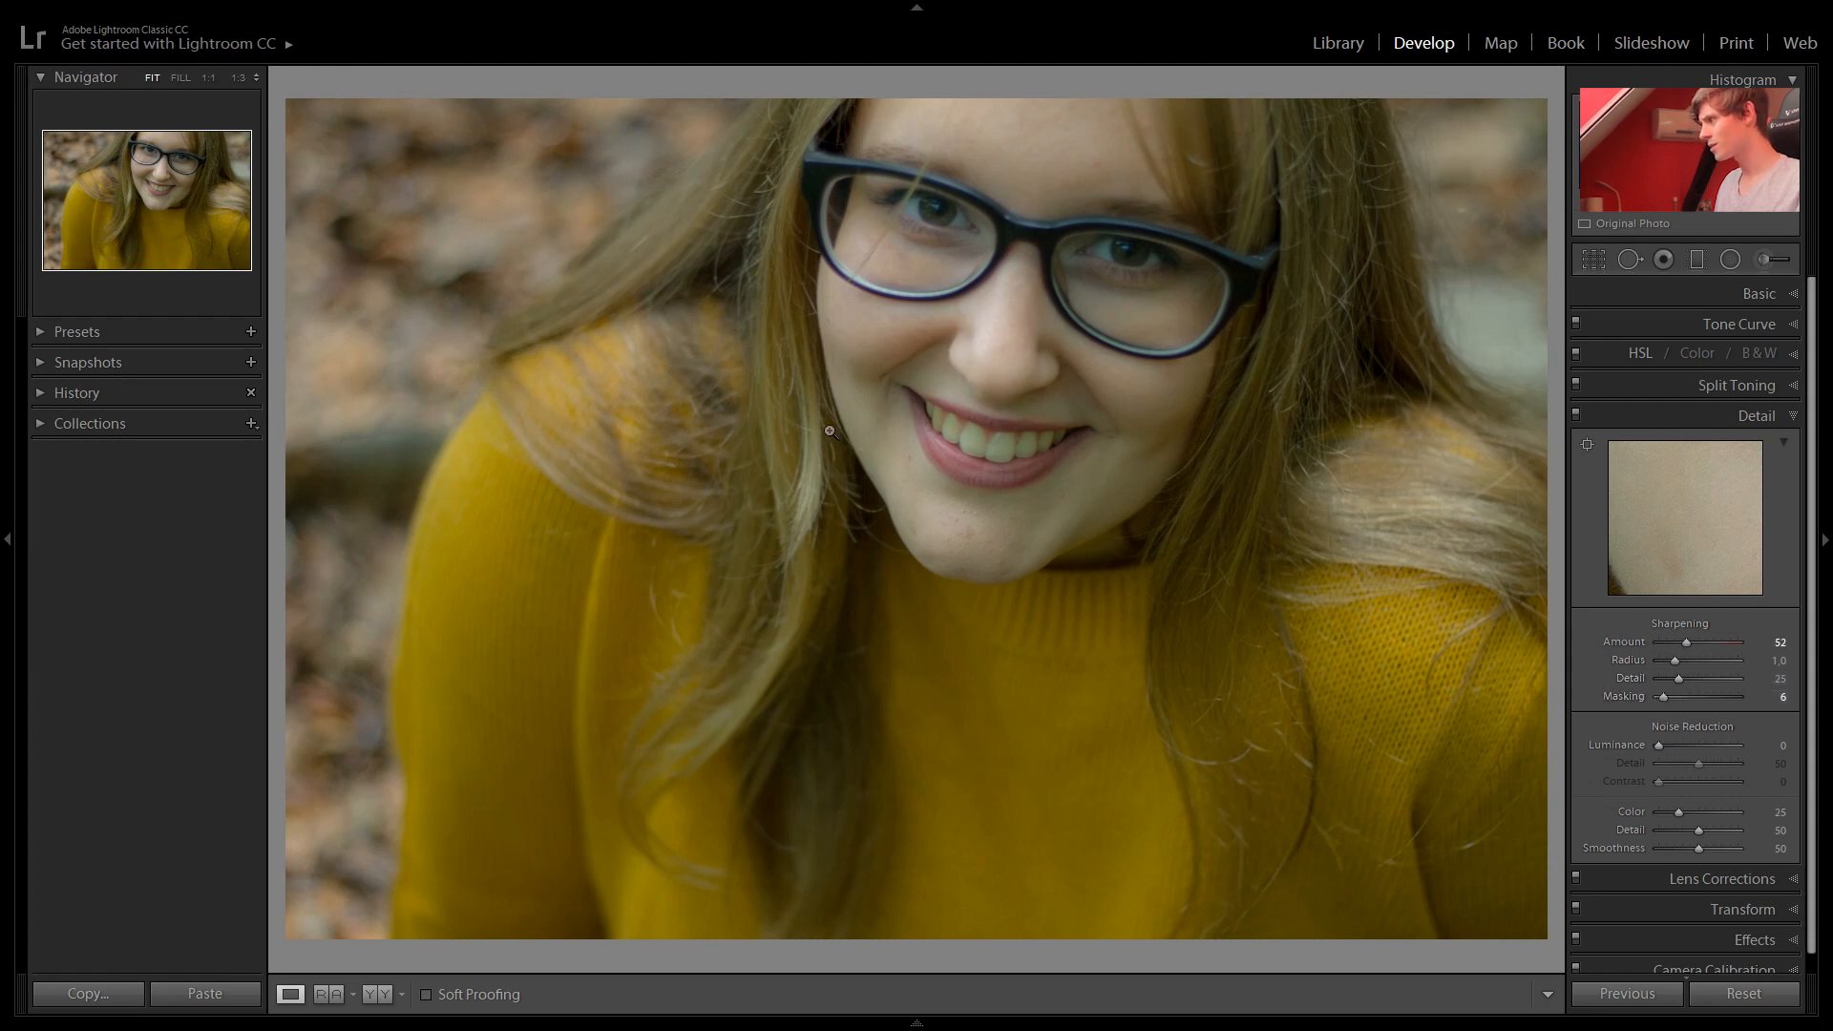
{"action": "left_click", "coordinate": [756, 473]}
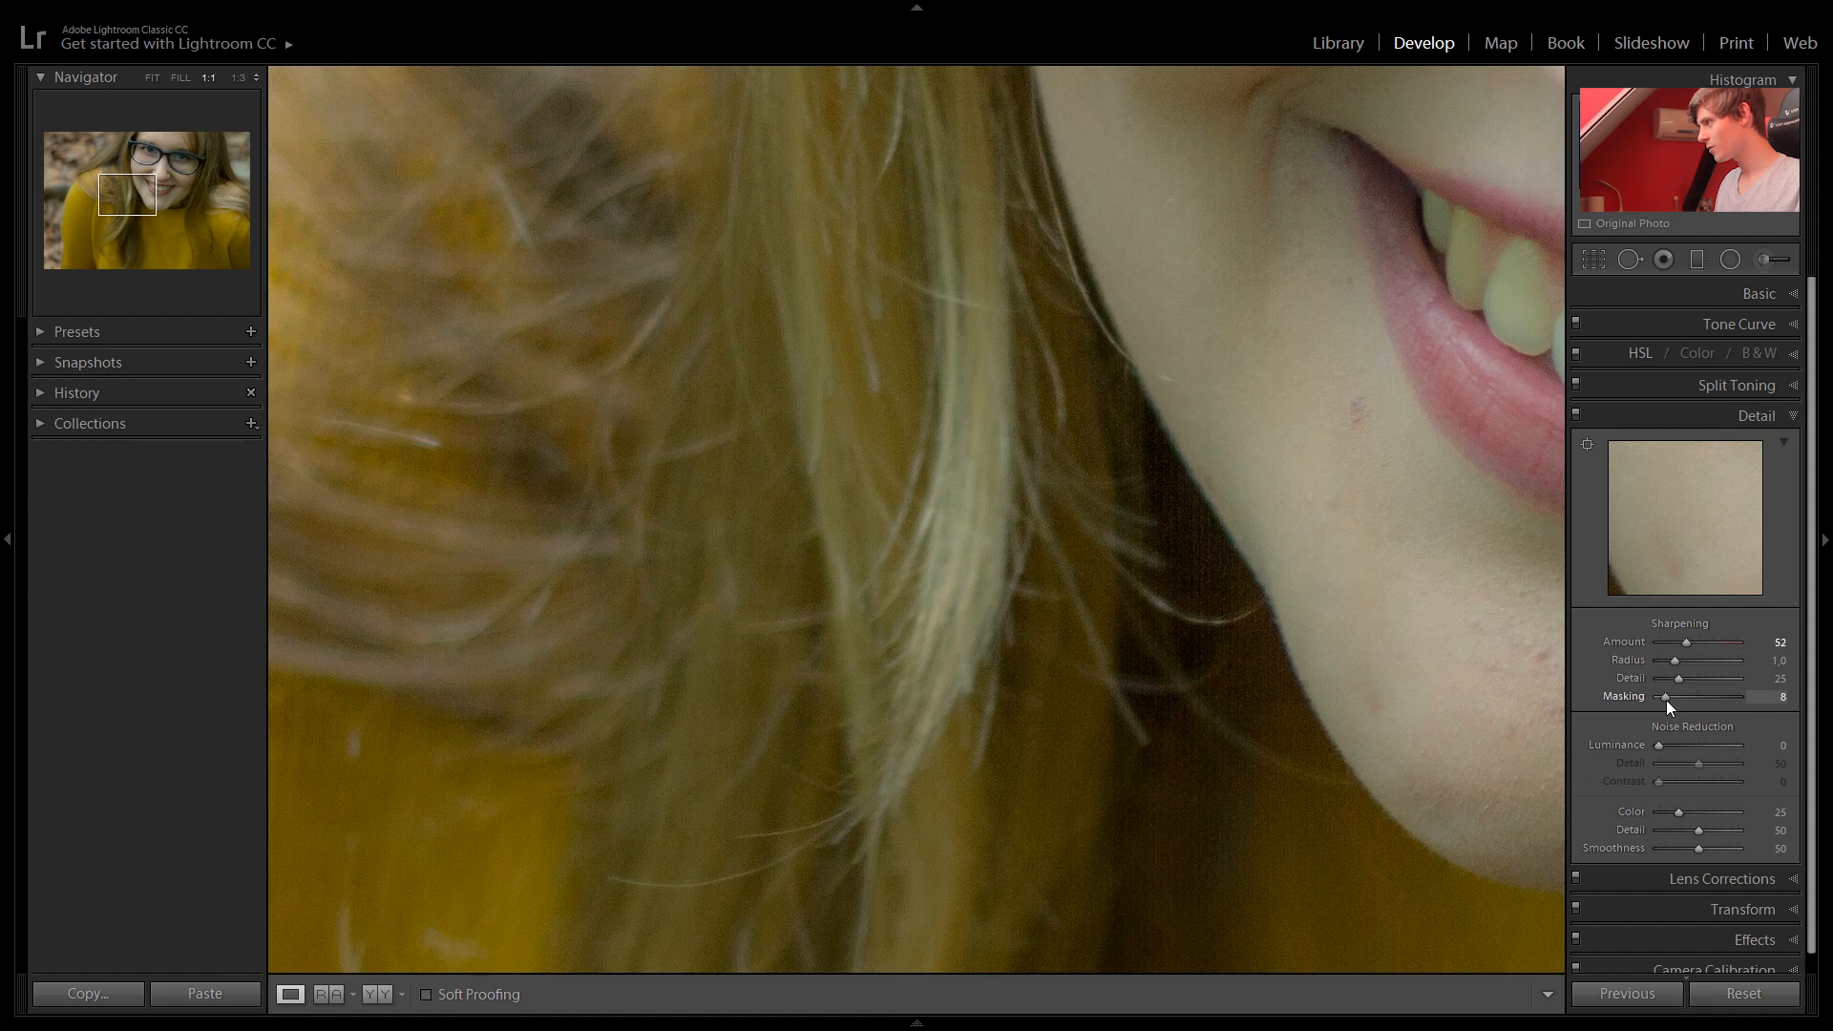
{"action": "left_click", "coordinate": [885, 590]}
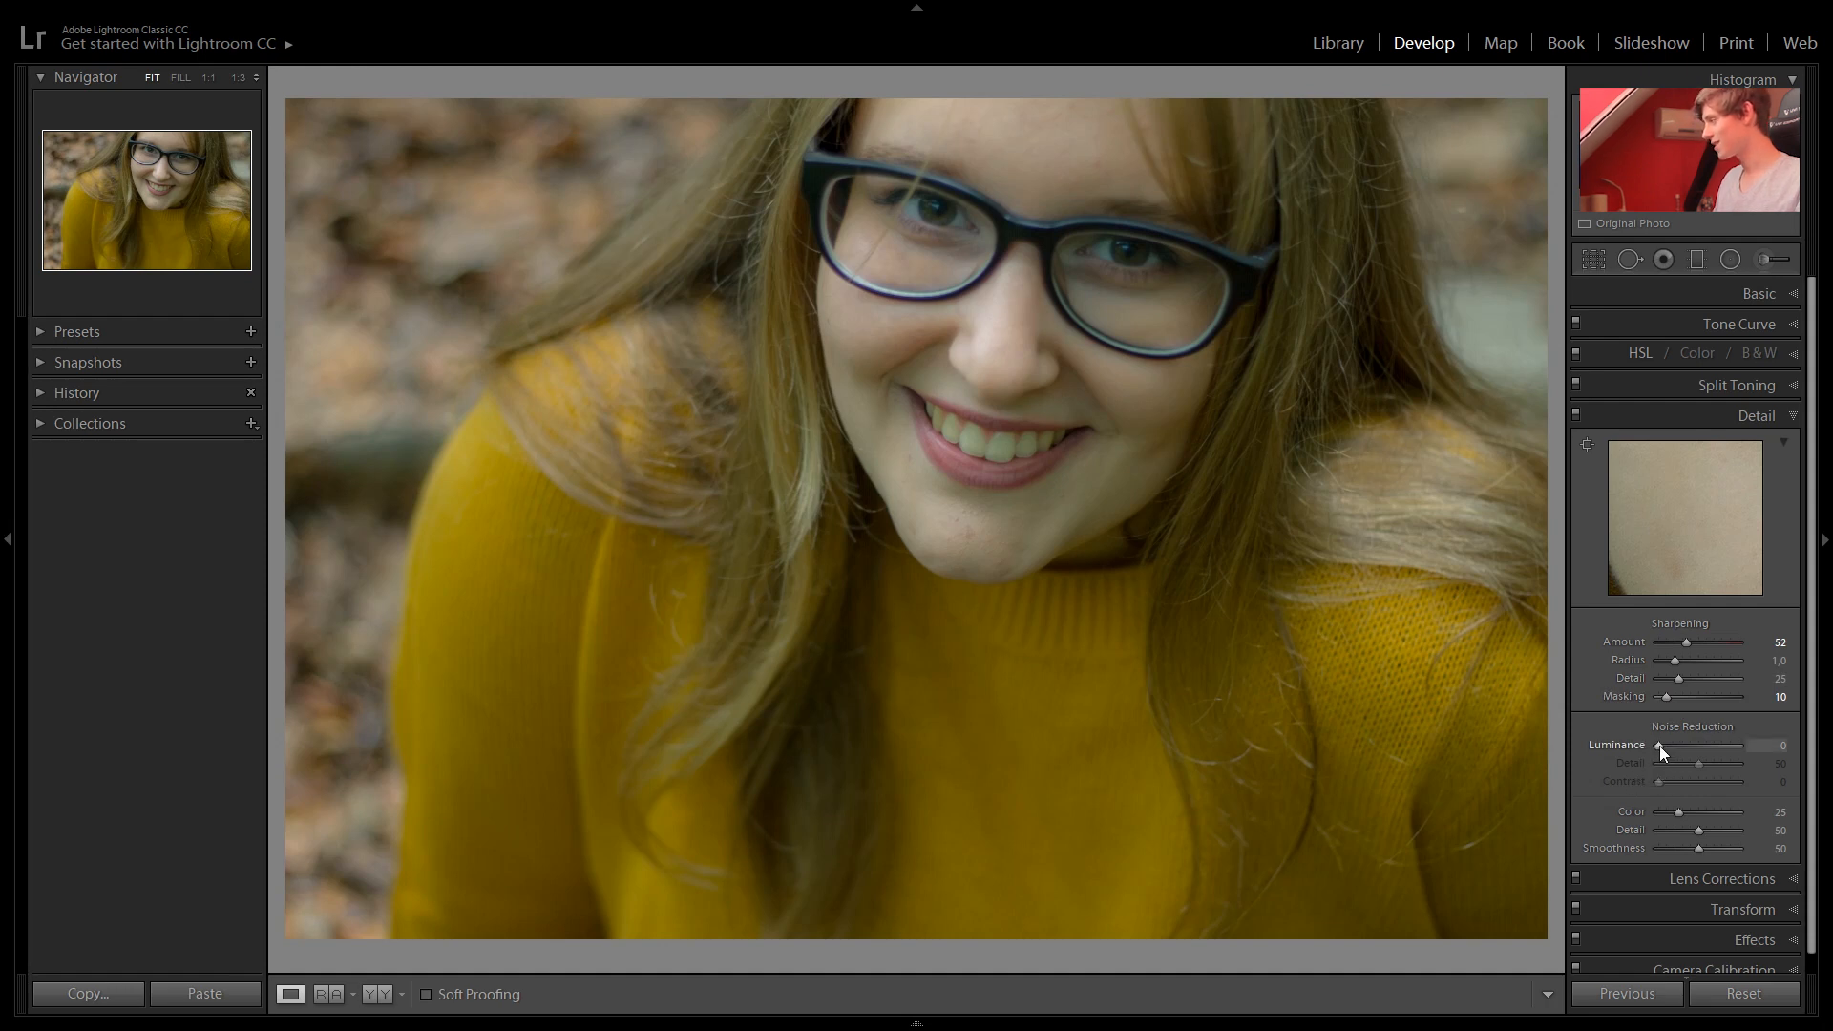
{"action": "left_click_drag", "start_coordinate": [1659, 747], "coordinate": [1667, 746]}
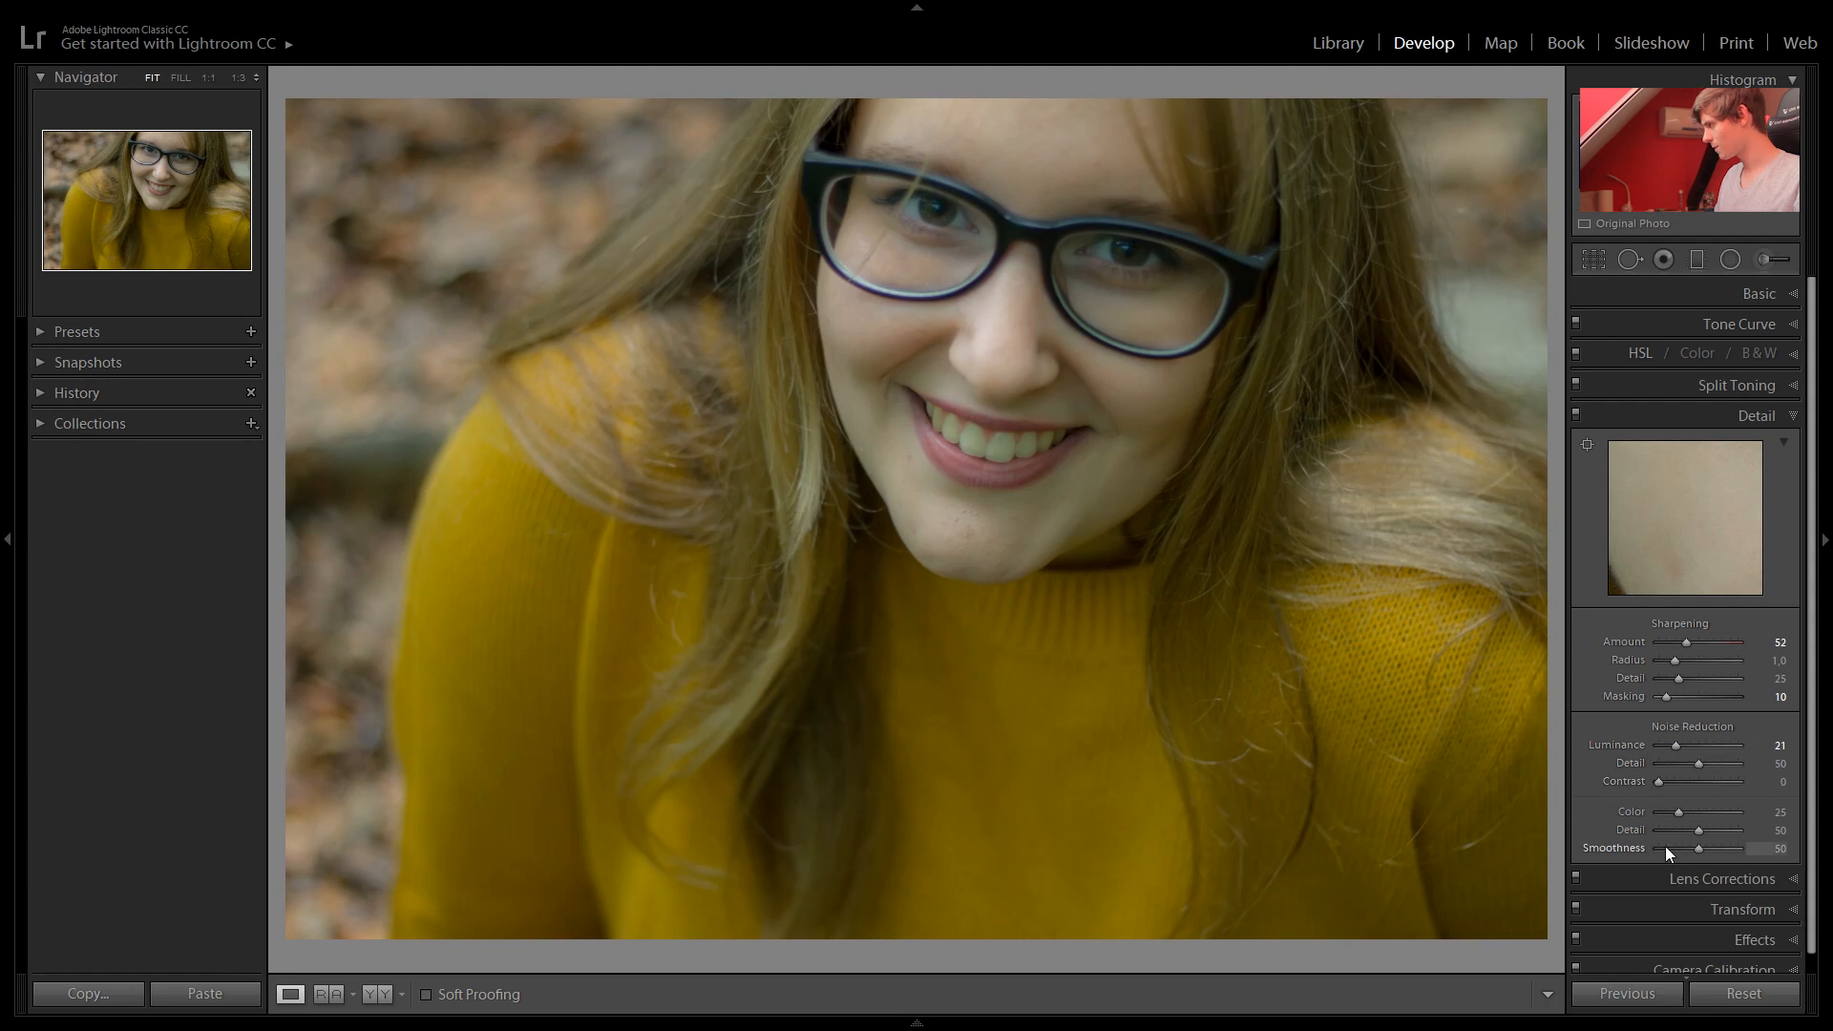
In the camera calibration, set shadows tint to −5, red primary hue to +50 and saturation to −26, and green primary saturation to −10
{"action": "scroll", "coordinate": [1659, 837], "scroll_direction": "down", "scroll_amount": 1}
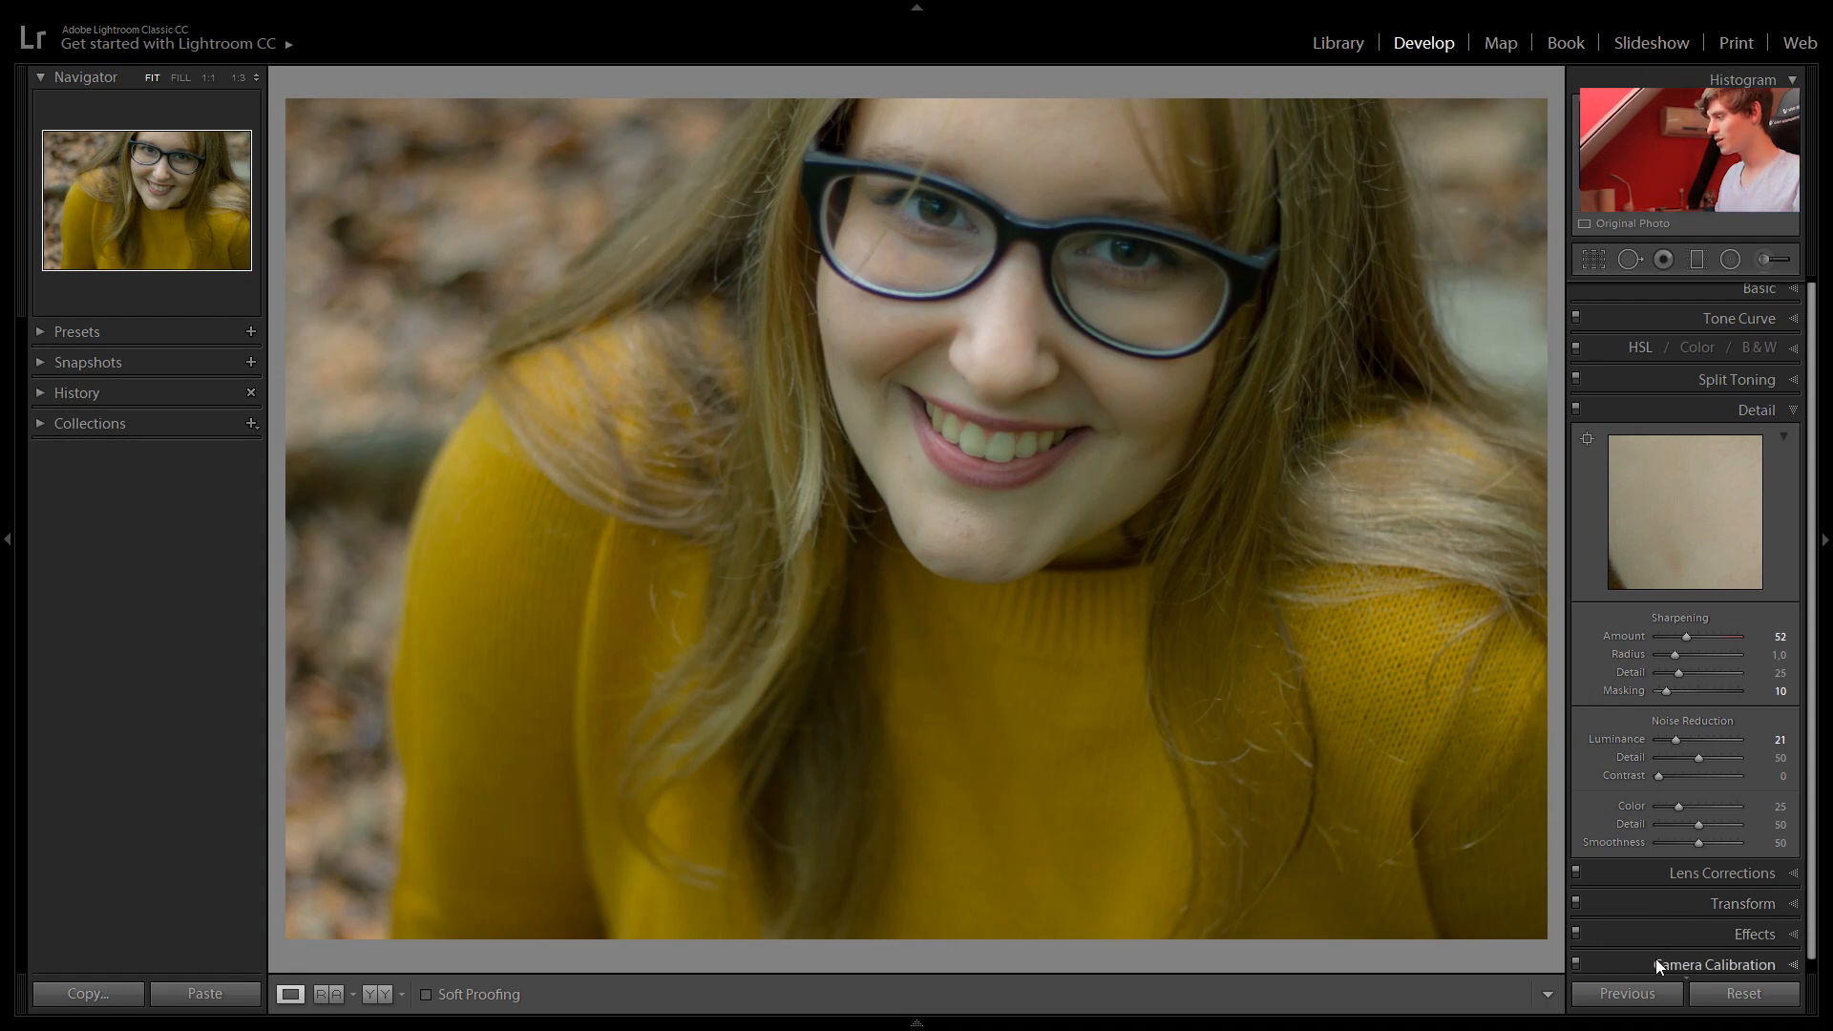
{"action": "scroll", "coordinate": [1674, 968], "scroll_direction": "up", "scroll_amount": 1}
{"action": "scroll", "coordinate": [1674, 968], "scroll_direction": "down", "scroll_amount": 2}
{"action": "scroll", "coordinate": [1674, 968], "scroll_direction": "up", "scroll_amount": 1}
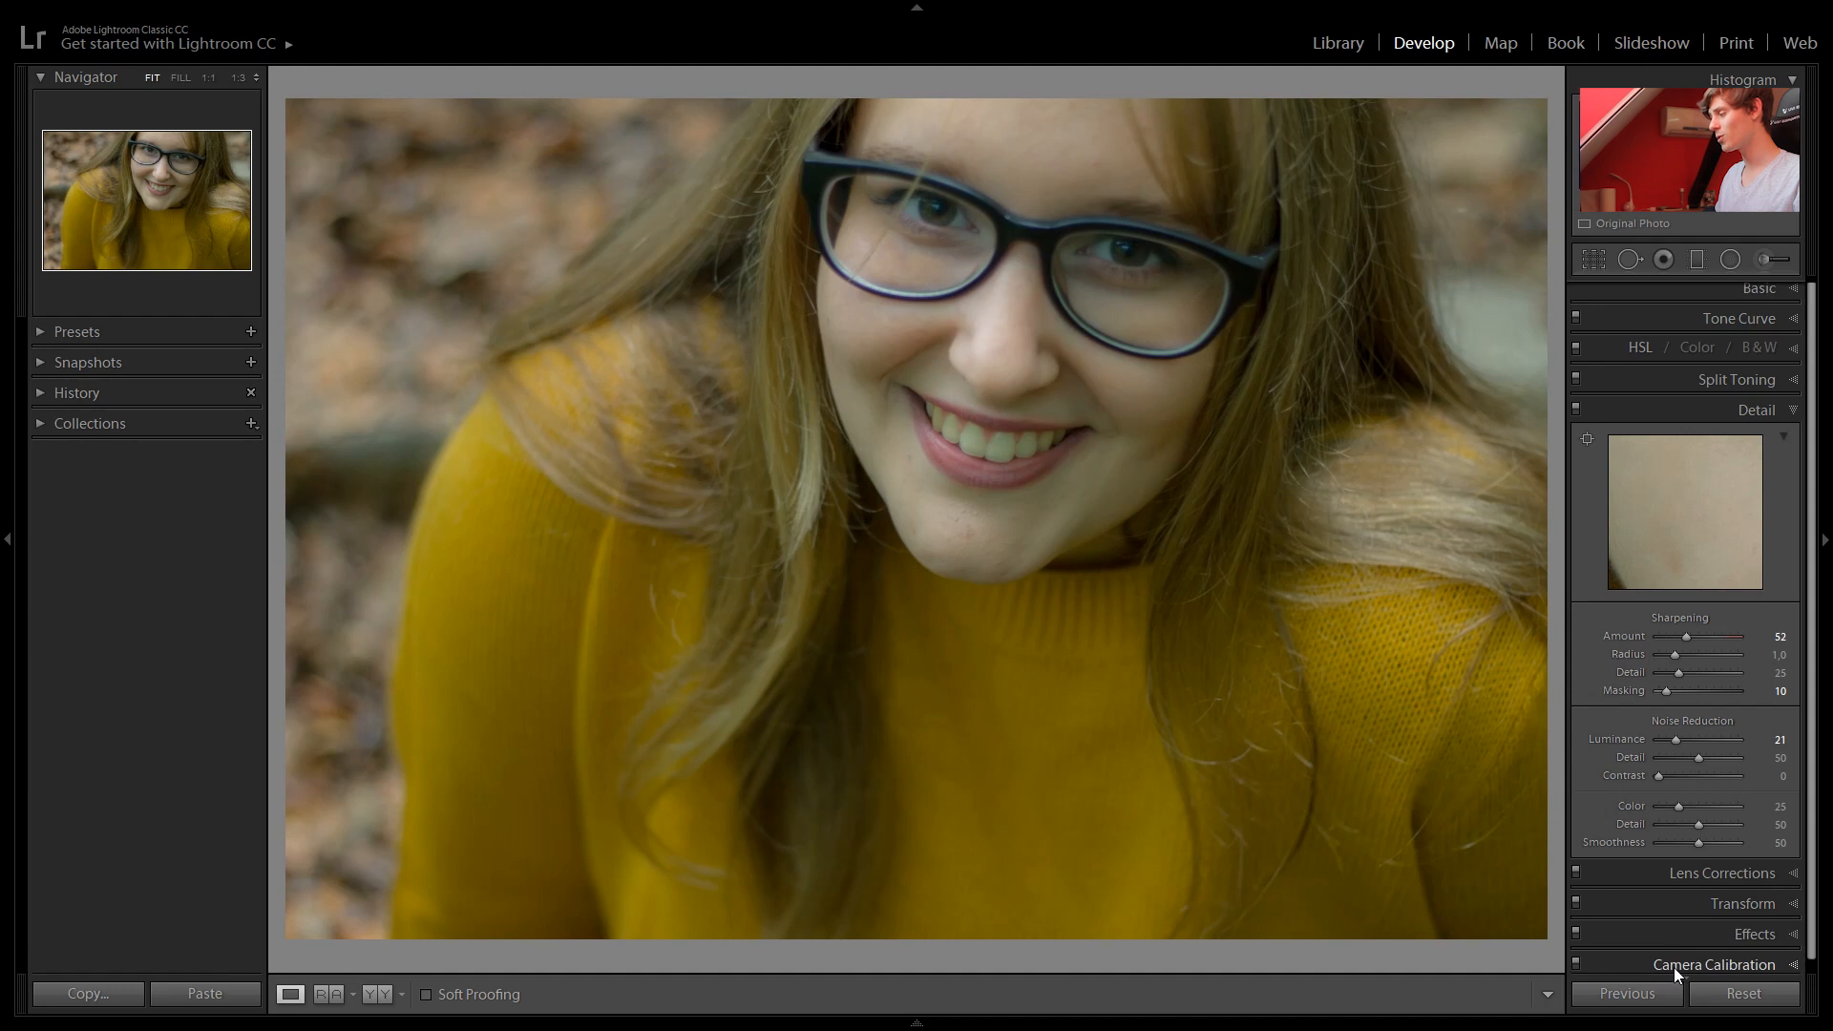
{"action": "left_click", "coordinate": [1674, 966]}
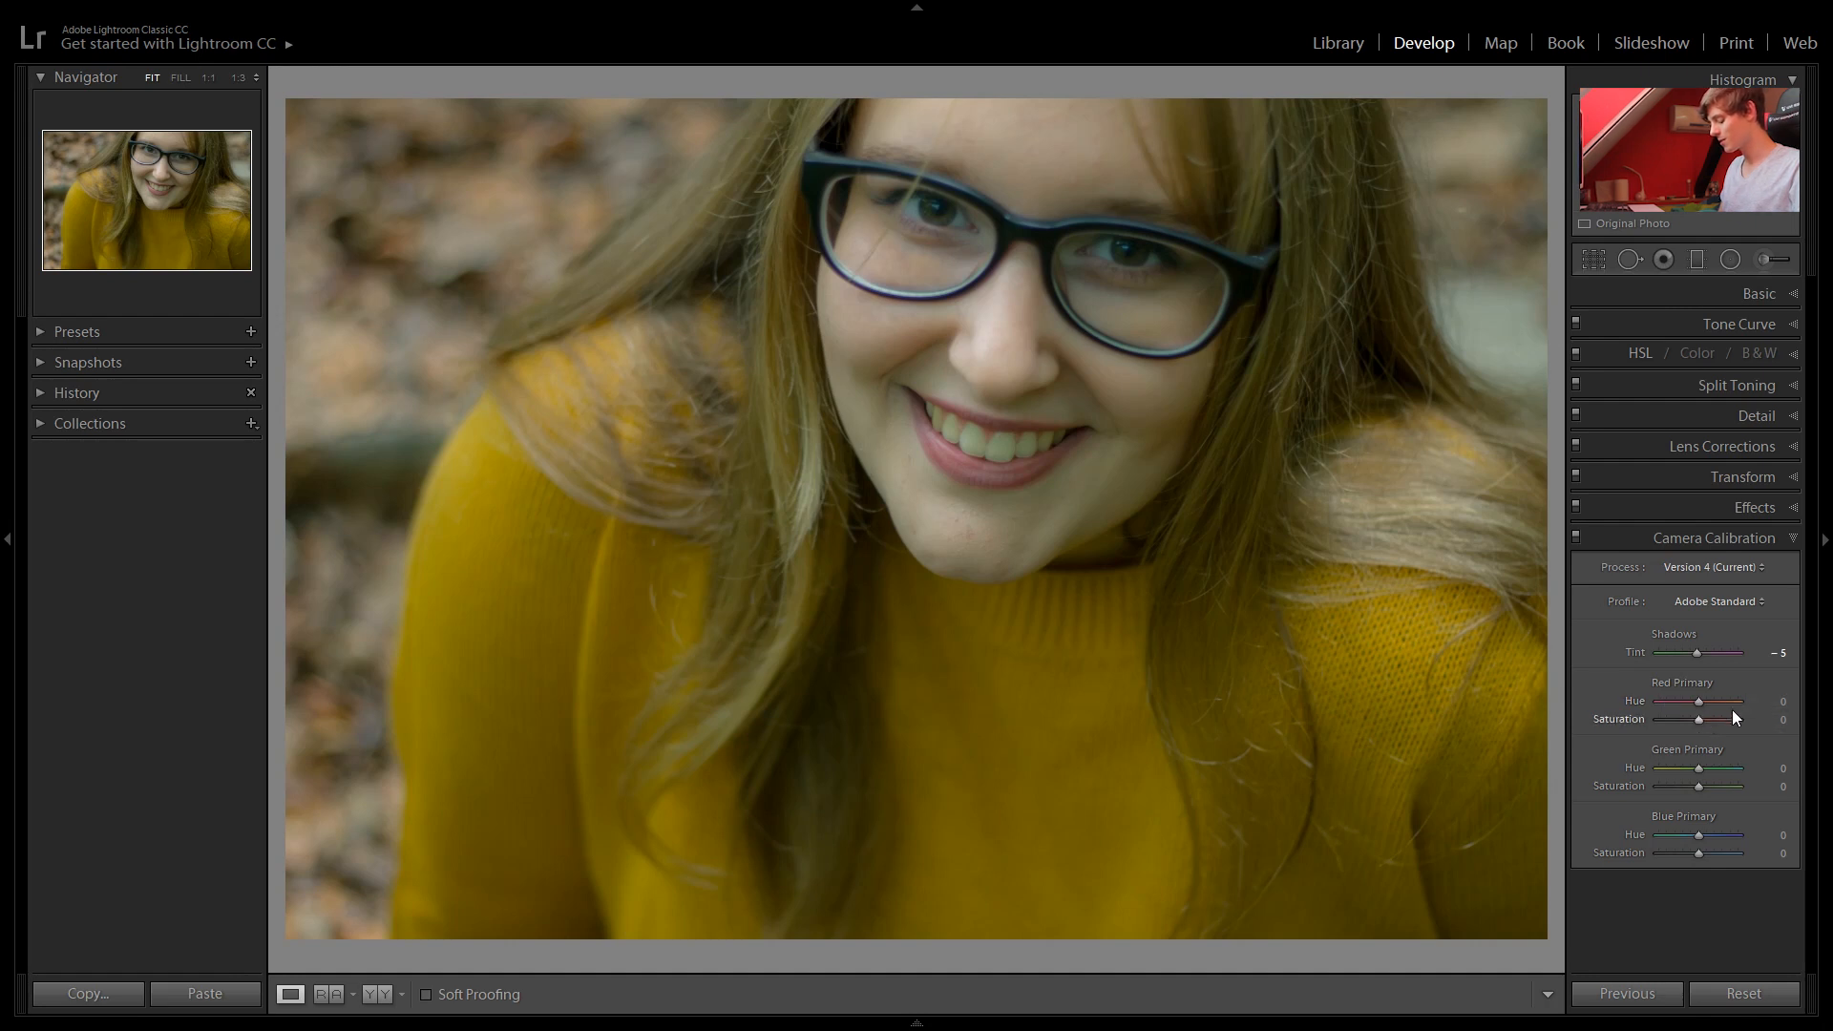
{"action": "left_click_drag", "start_coordinate": [1699, 702], "coordinate": [1720, 706]}
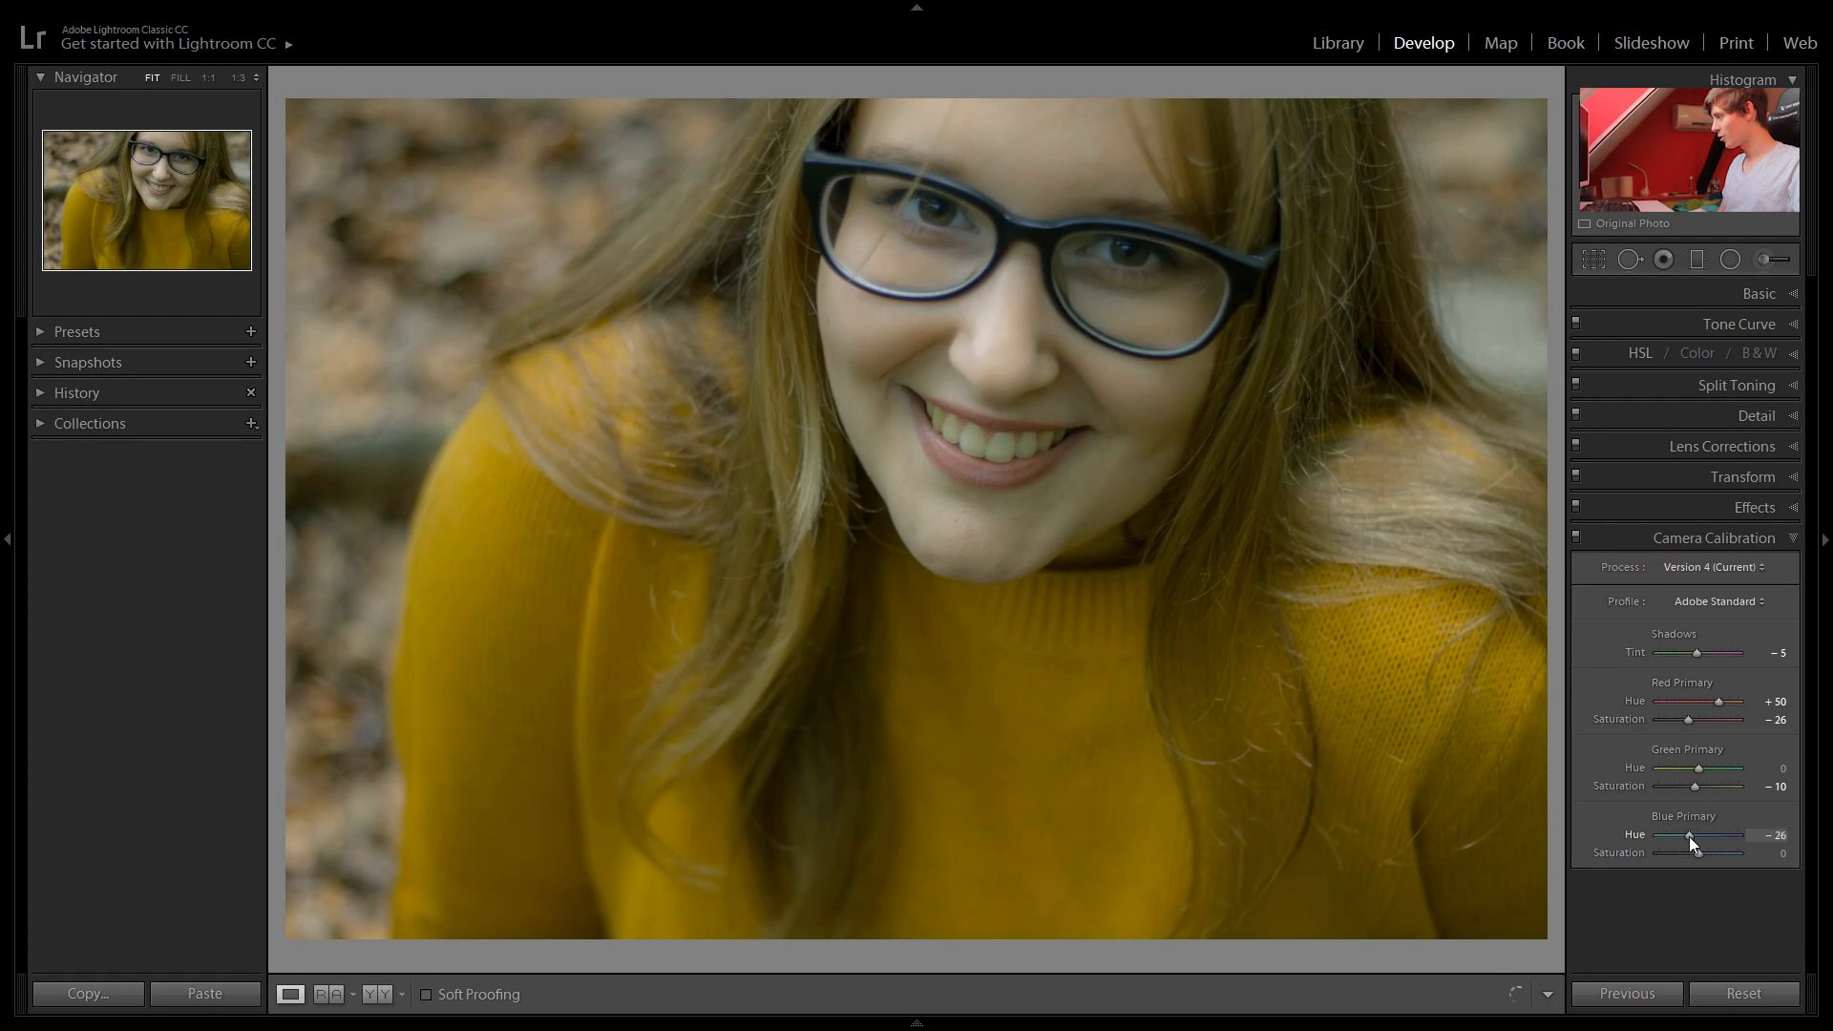
{"action": "left_click_drag", "start_coordinate": [1677, 834], "coordinate": [1668, 834]}
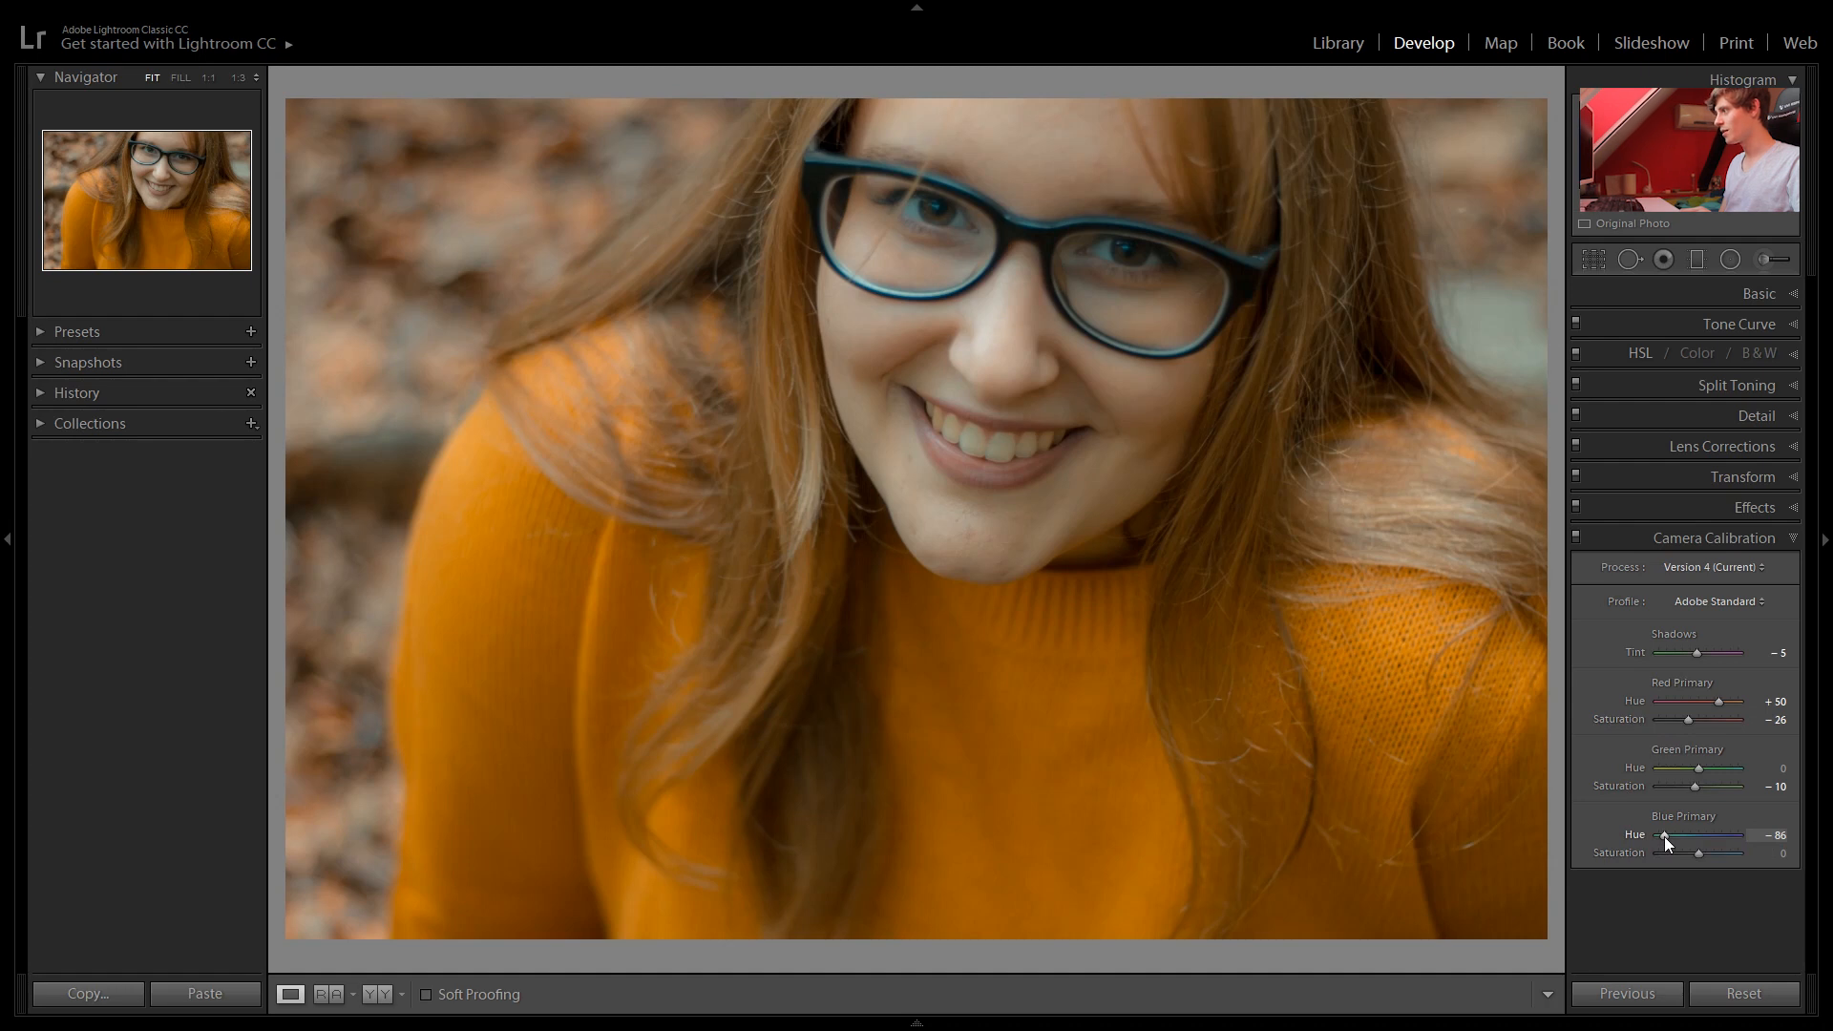
{"action": "double_click", "coordinate": [1664, 836]}
{"action": "left_click_drag", "start_coordinate": [1698, 838], "coordinate": [1661, 834]}
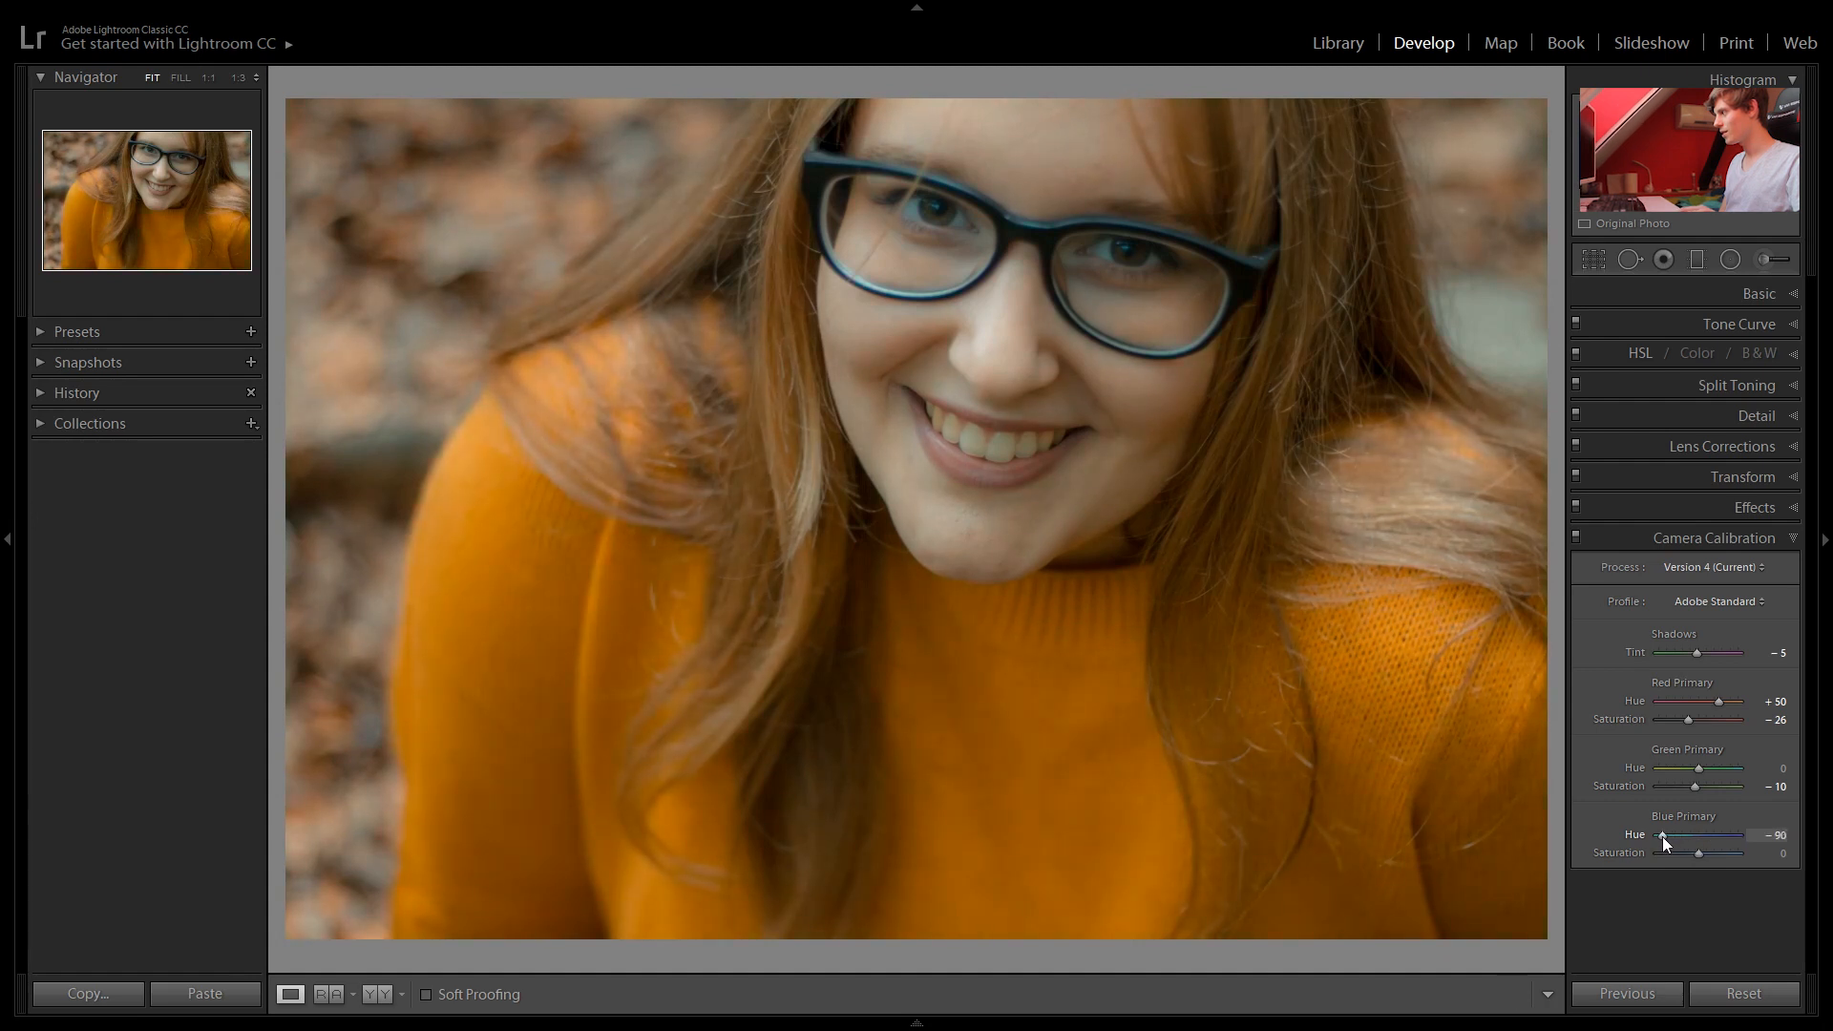
{"action": "double_click", "coordinate": [1663, 837]}
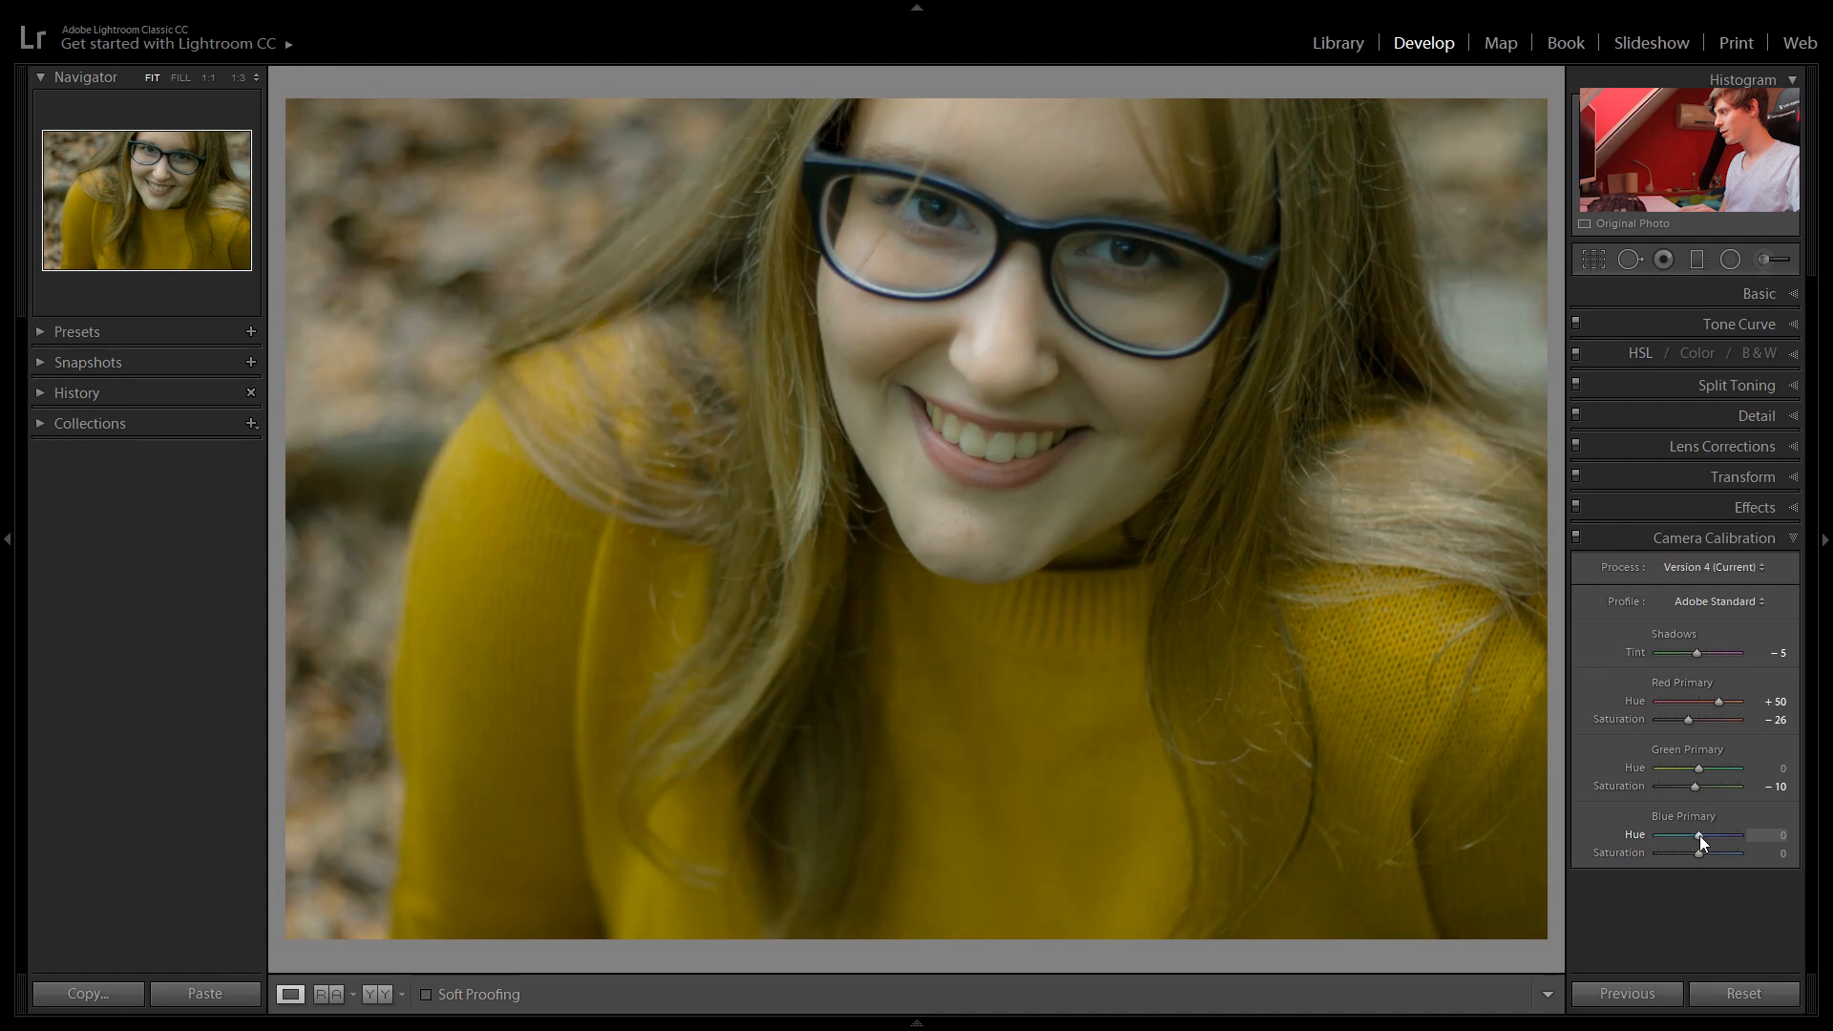
Set the blue primary hue to −83 in the camera calibration
{"action": "left_click_drag", "start_coordinate": [1688, 835], "coordinate": [1665, 835]}
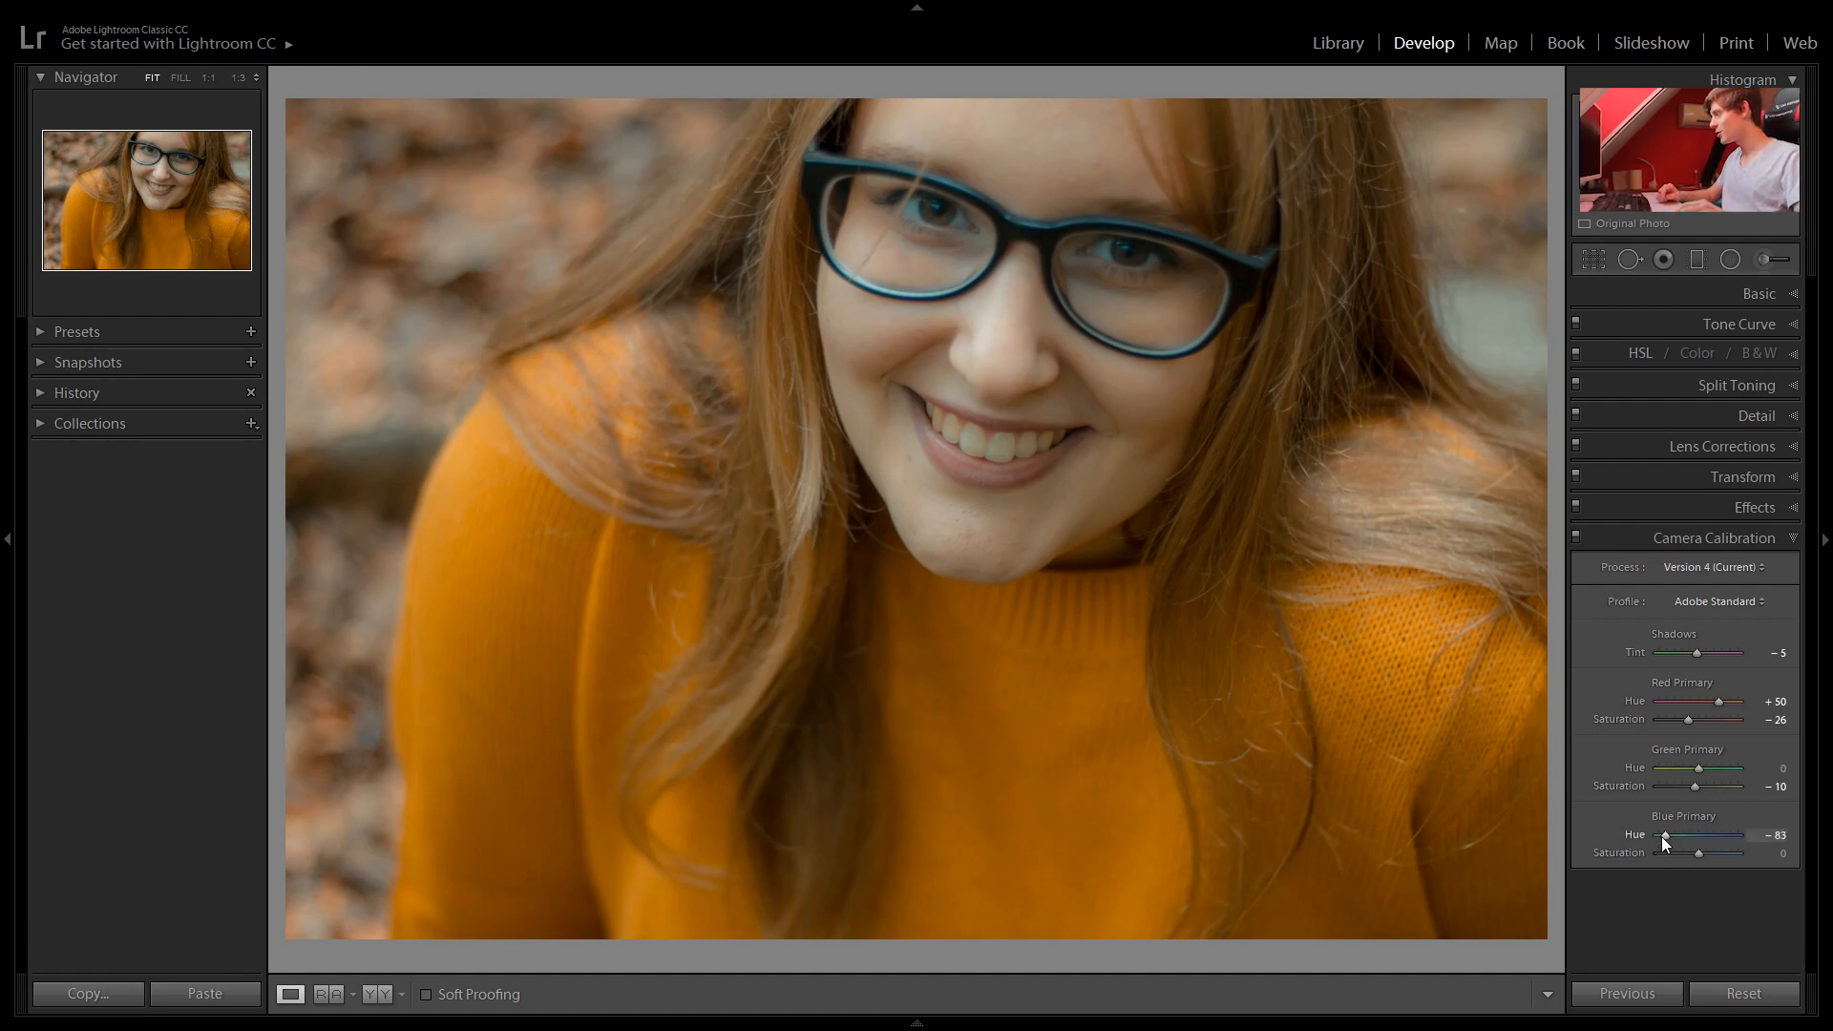
Compare the photo with and without the camera calibration adjustments, leave them enabled, and collapse their settings
{"action": "left_click", "coordinate": [1576, 538]}
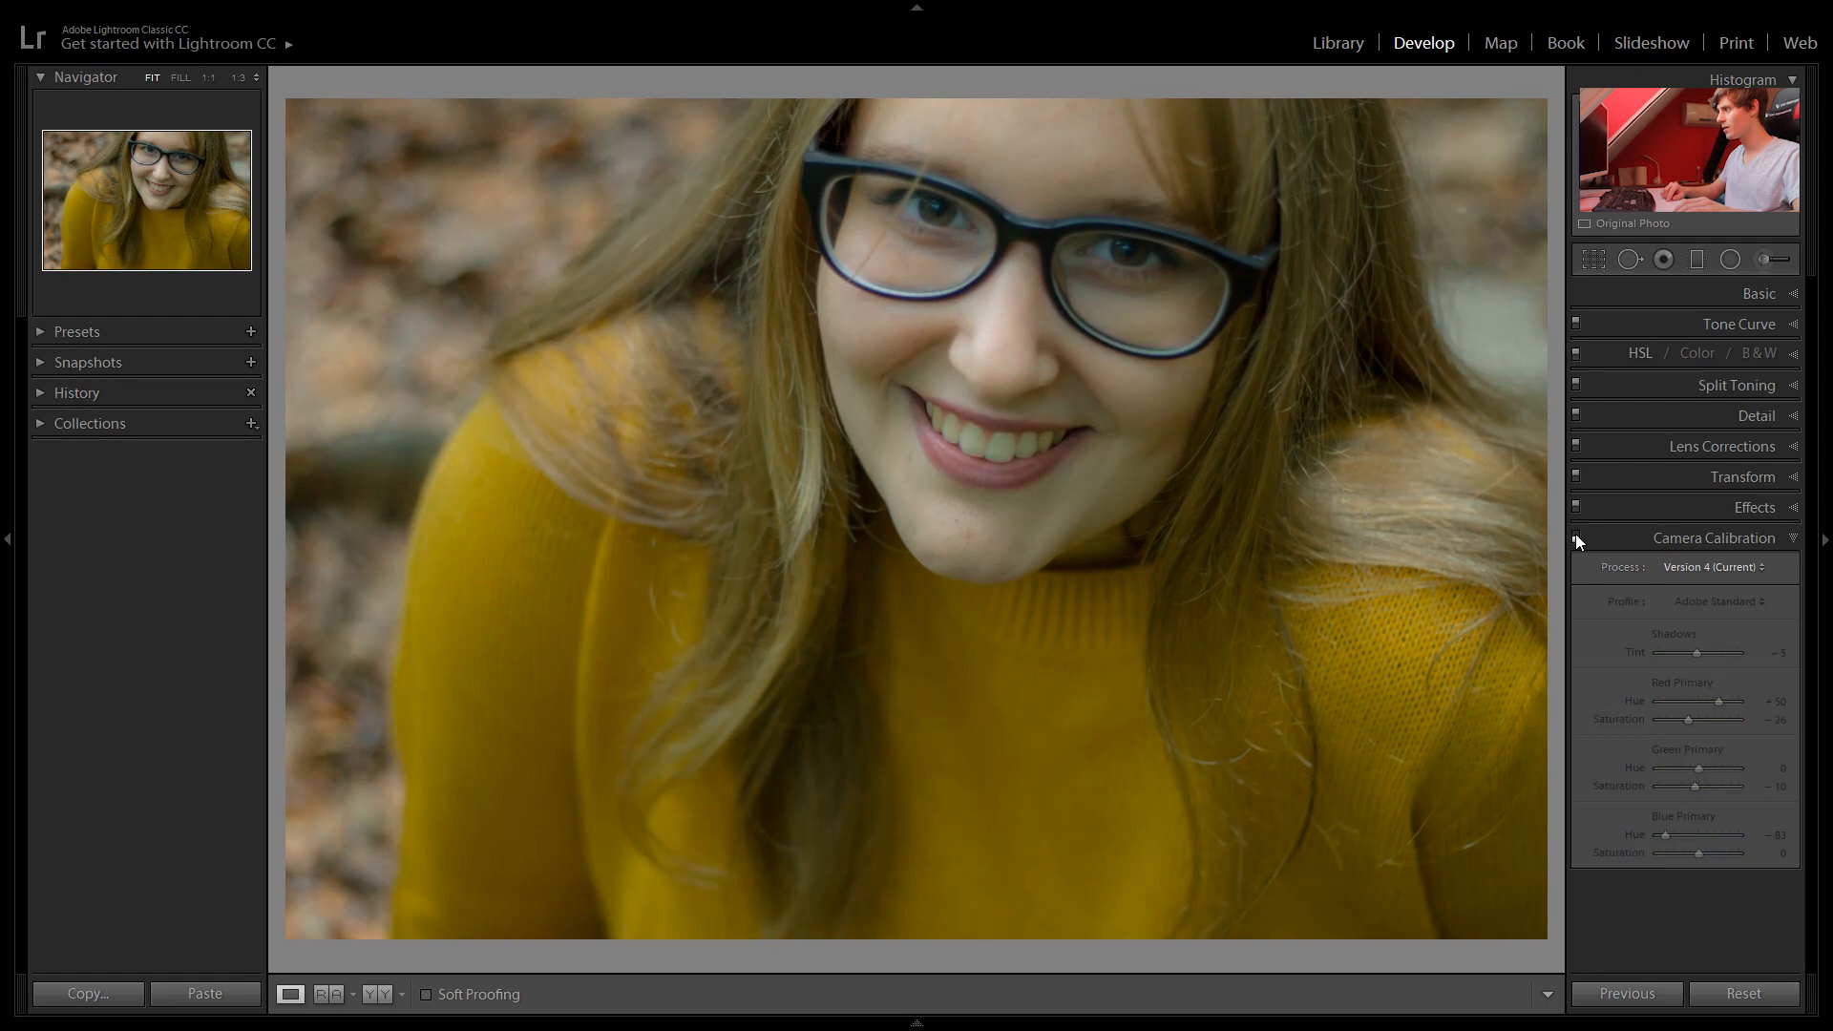
{"action": "left_click", "coordinate": [1575, 537]}
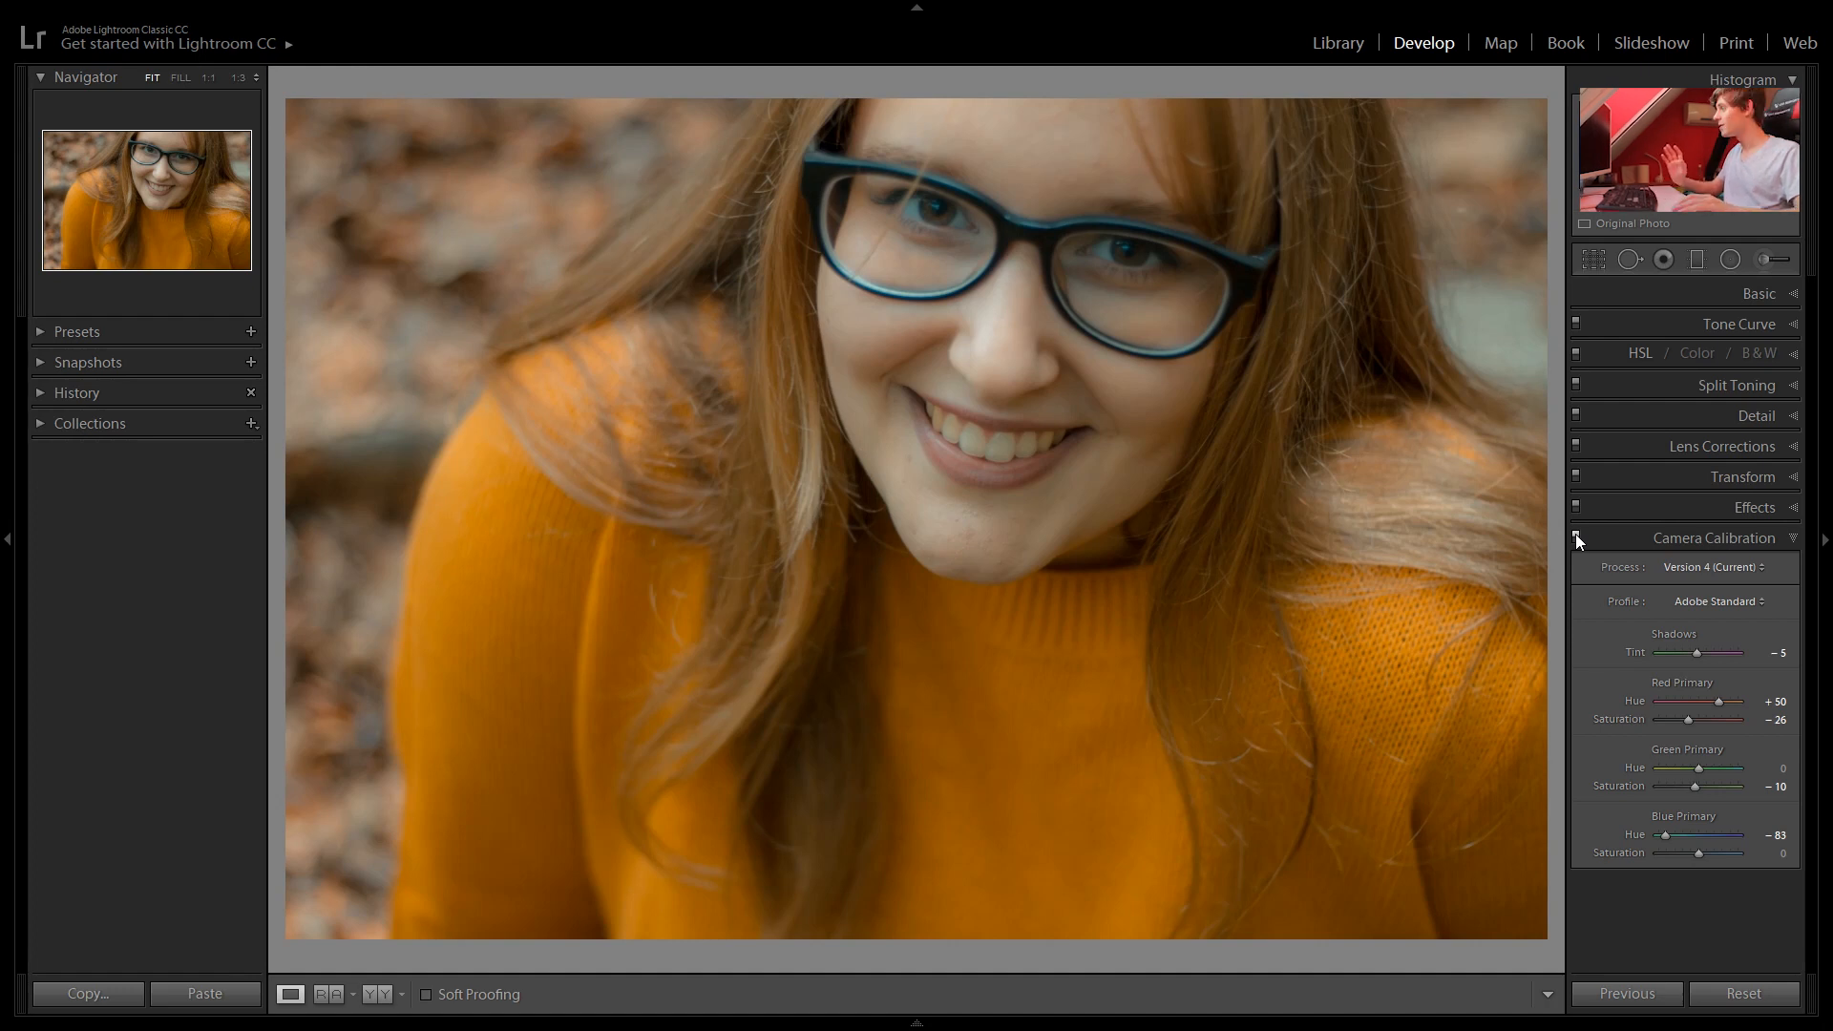
{"action": "left_click", "coordinate": [1575, 538]}
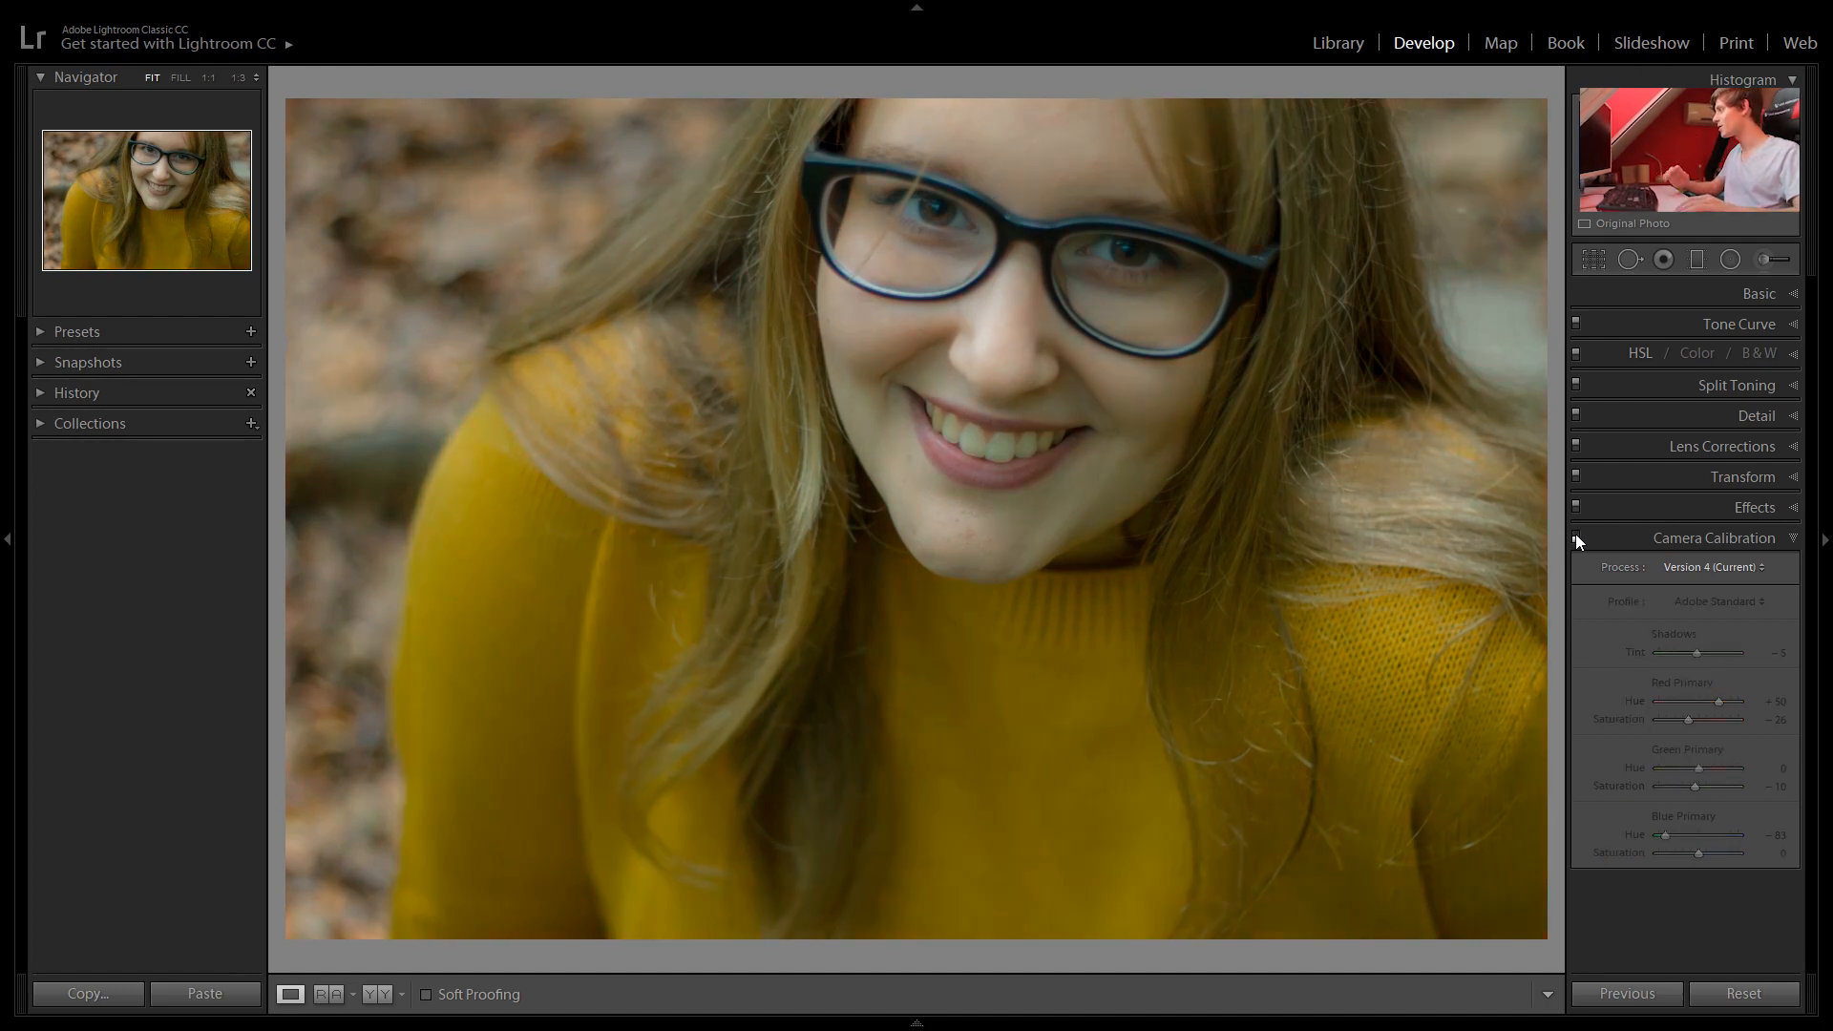
{"action": "left_click", "coordinate": [1575, 538]}
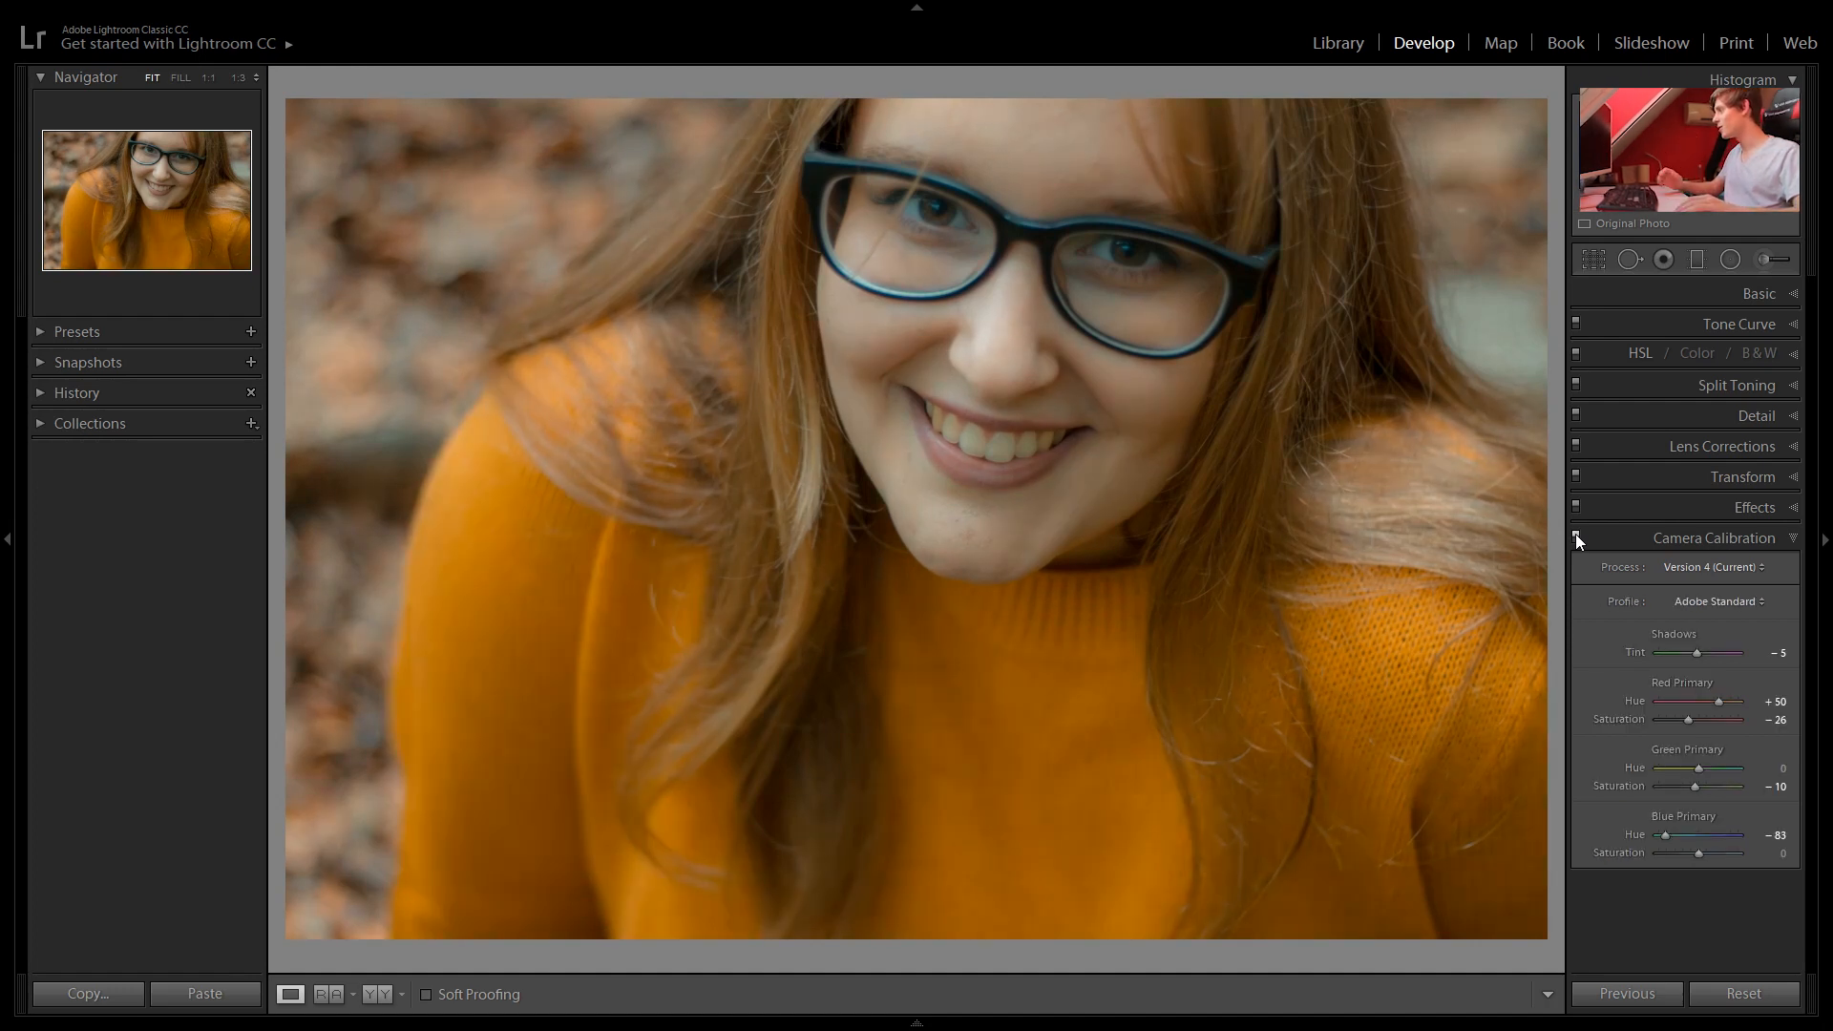
{"action": "left_click", "coordinate": [1770, 540]}
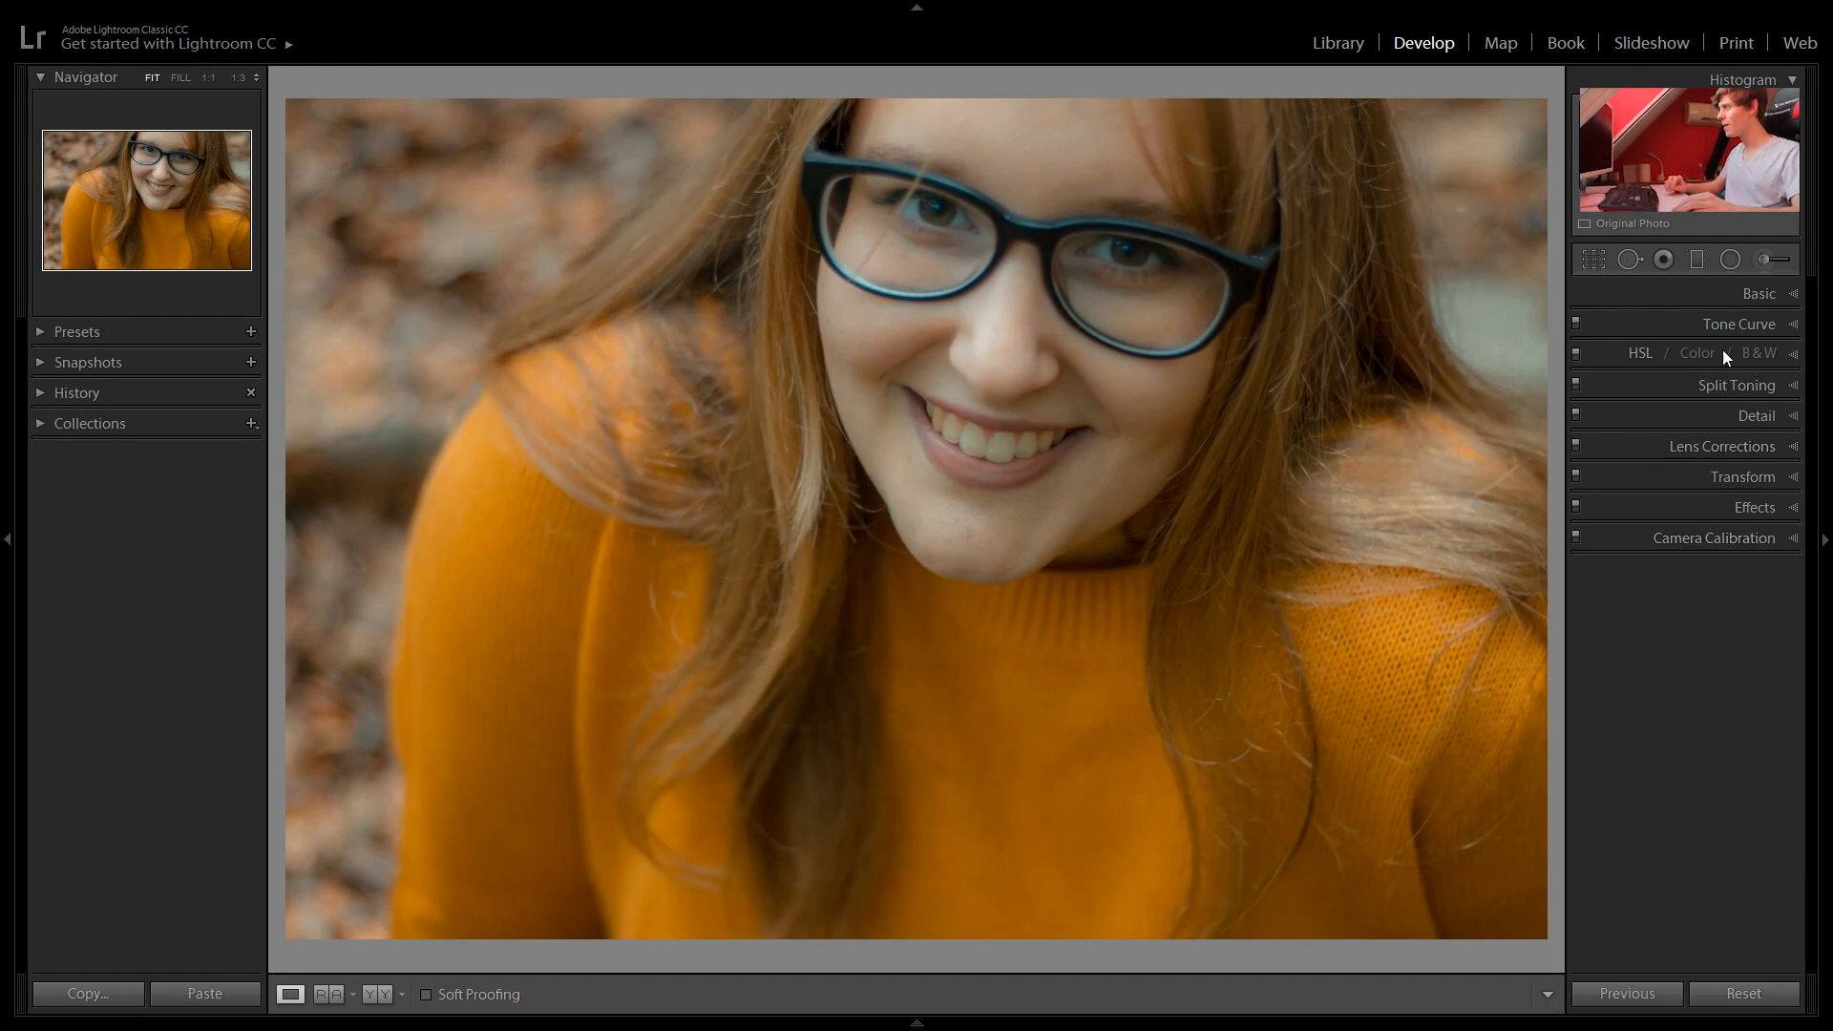
Expand the develop presets and list the saved user presets
{"action": "left_click", "coordinate": [41, 333]}
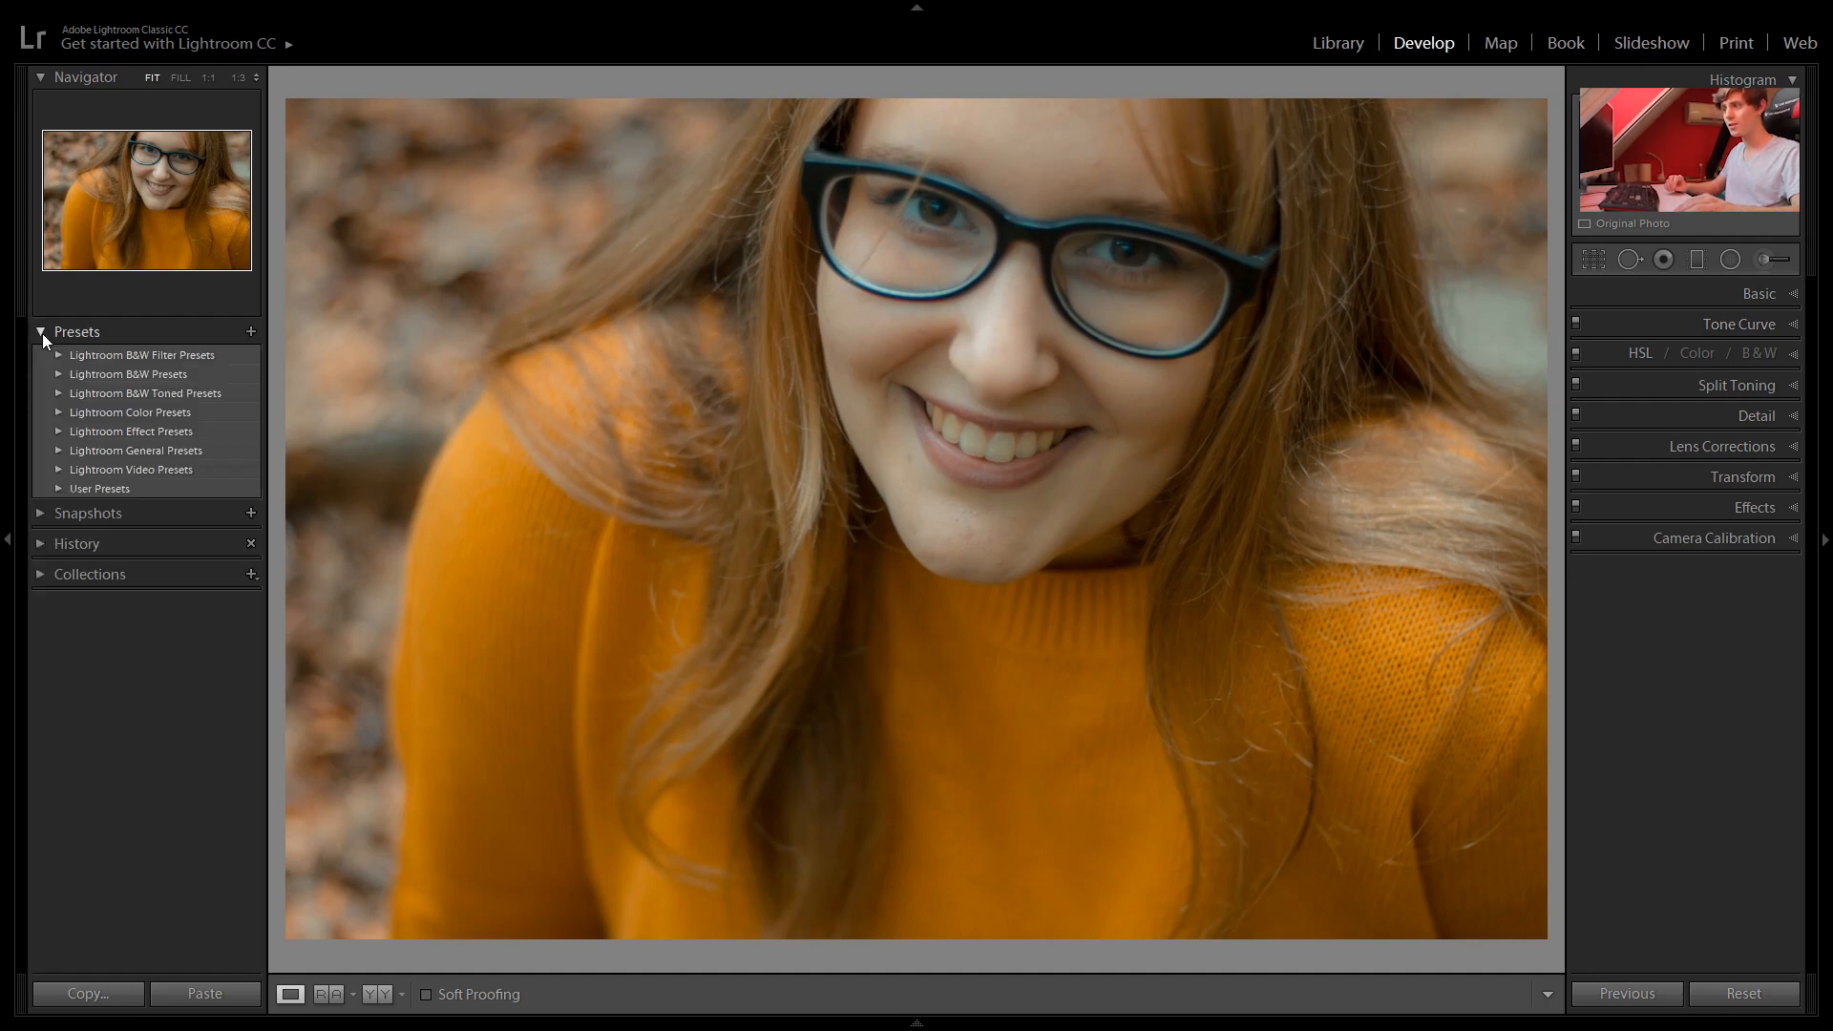
{"action": "left_click", "coordinate": [57, 488]}
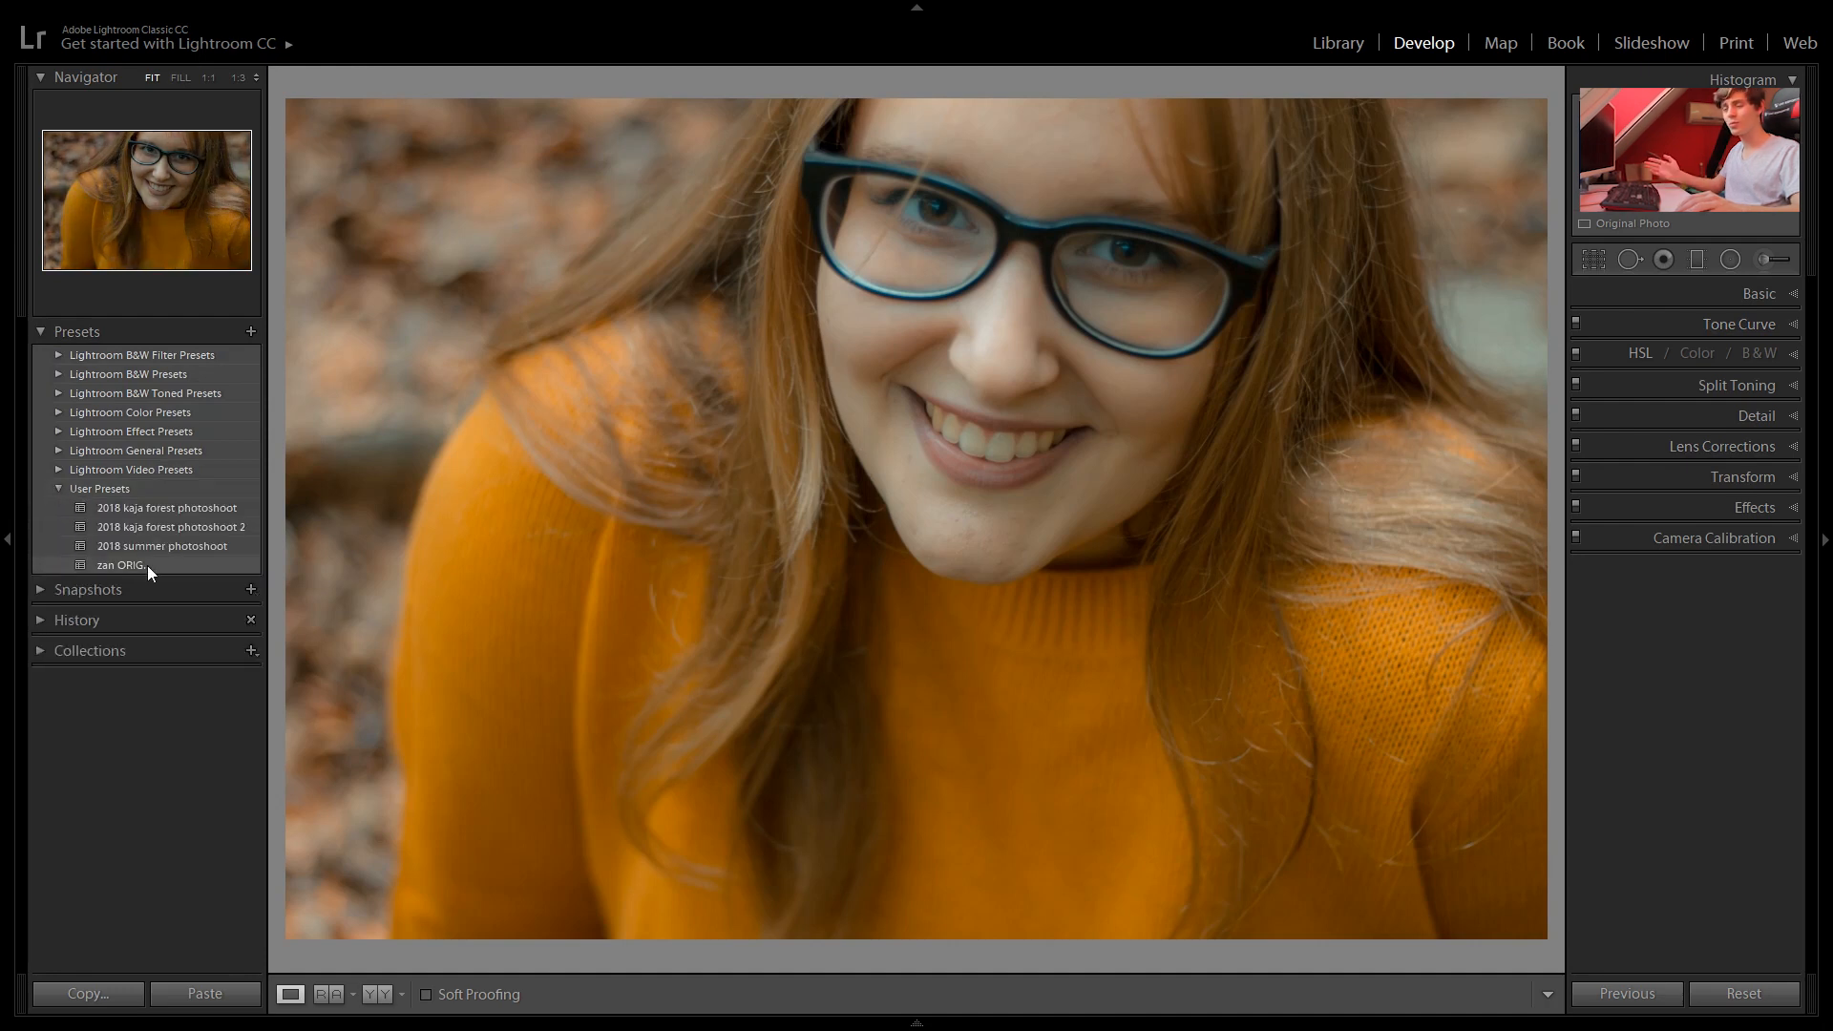